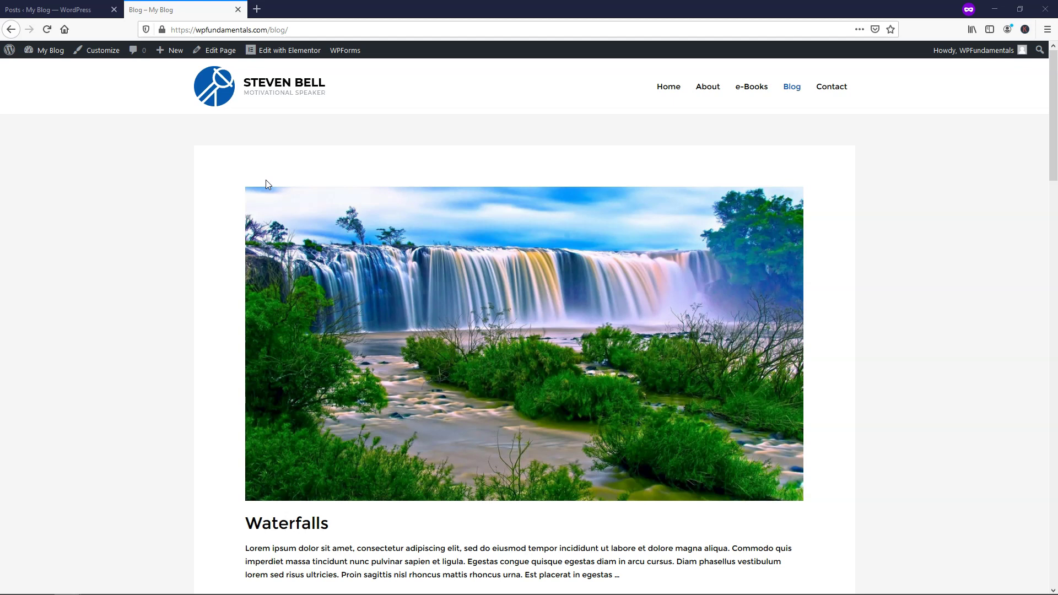
Open the Waterfalls post and scroll through its headings, such as 'My Favorite Waterfalls'.
scroll(337, 199, "down", 3)
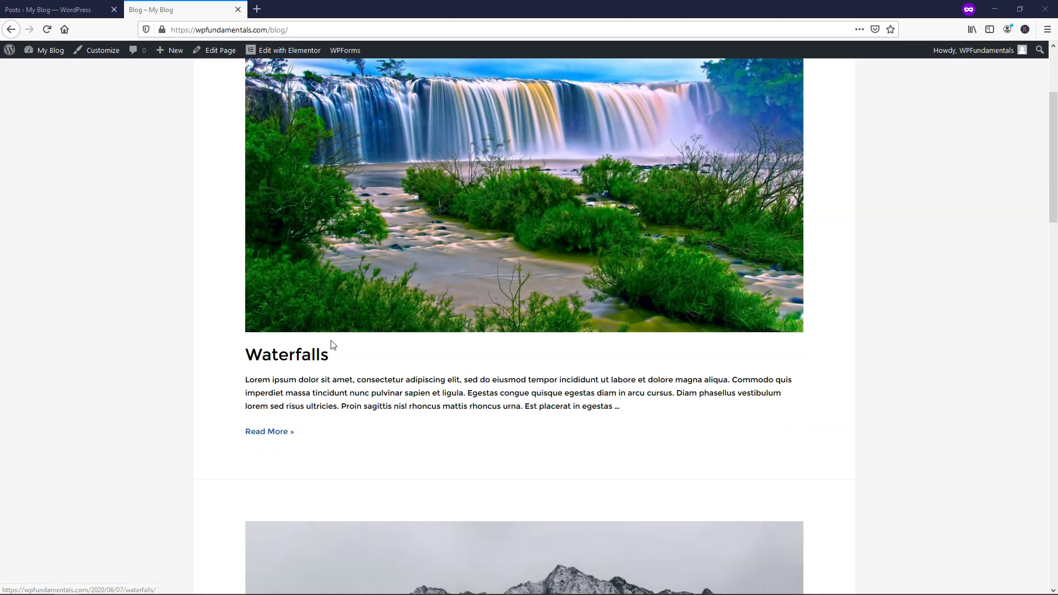
left_click(310, 357)
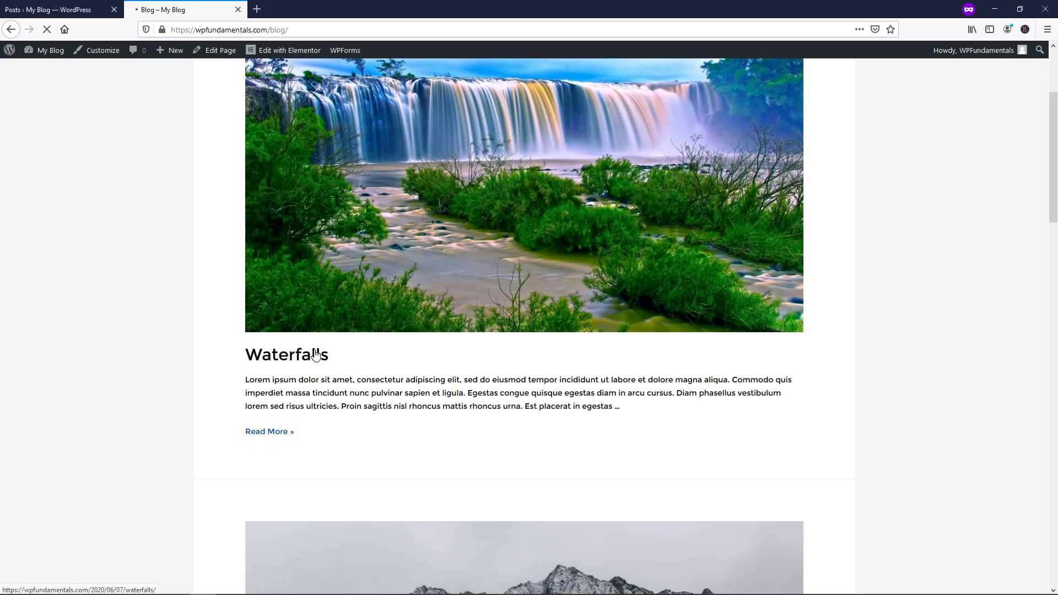
scroll(429, 270, "down", 1)
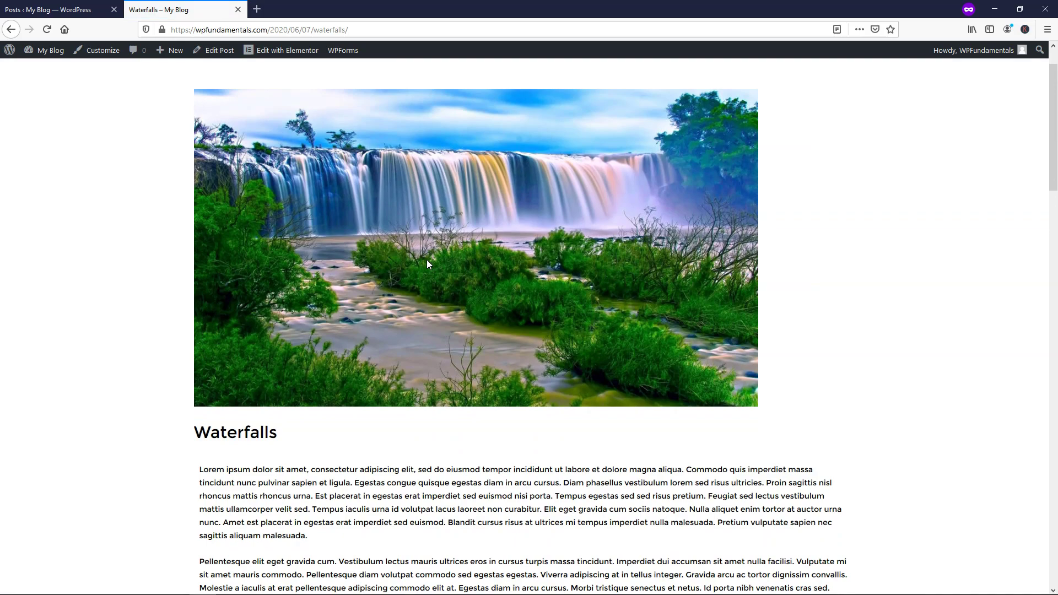
scroll(427, 259, "down", 20)
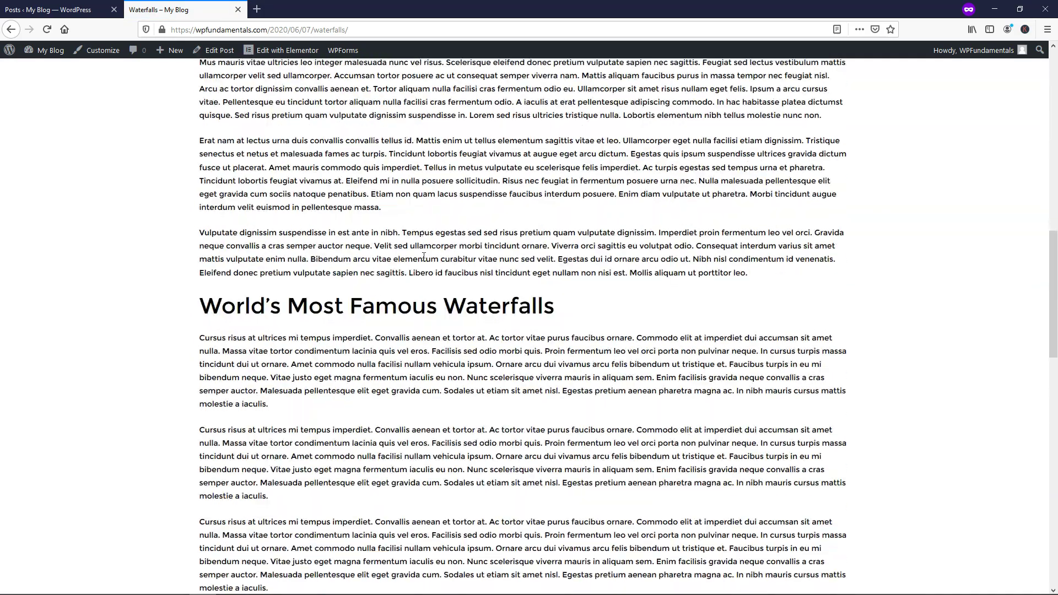
scroll(424, 257, "down", 5)
scroll(425, 259, "up", 20)
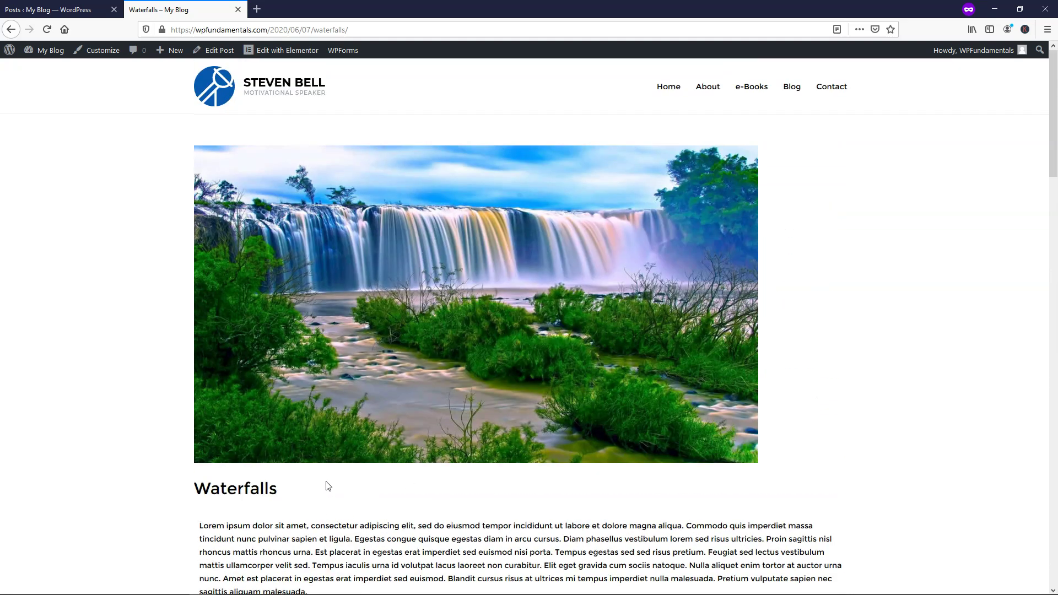
Open Waterfalls from the Posts list in Elementor and scroll to the empty bottom section.
left_click(39, 10)
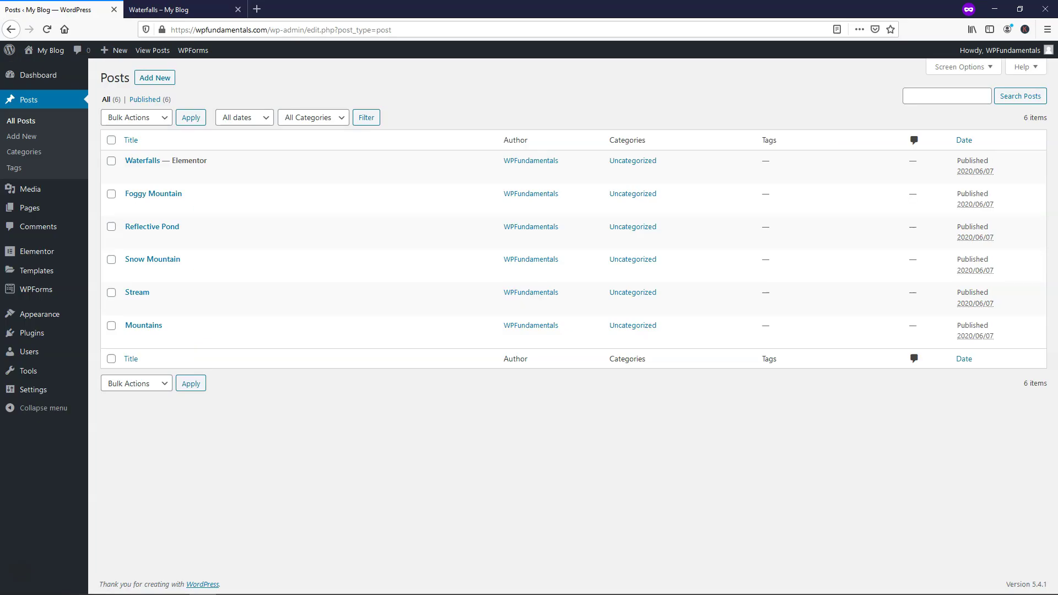
left_click(131, 174)
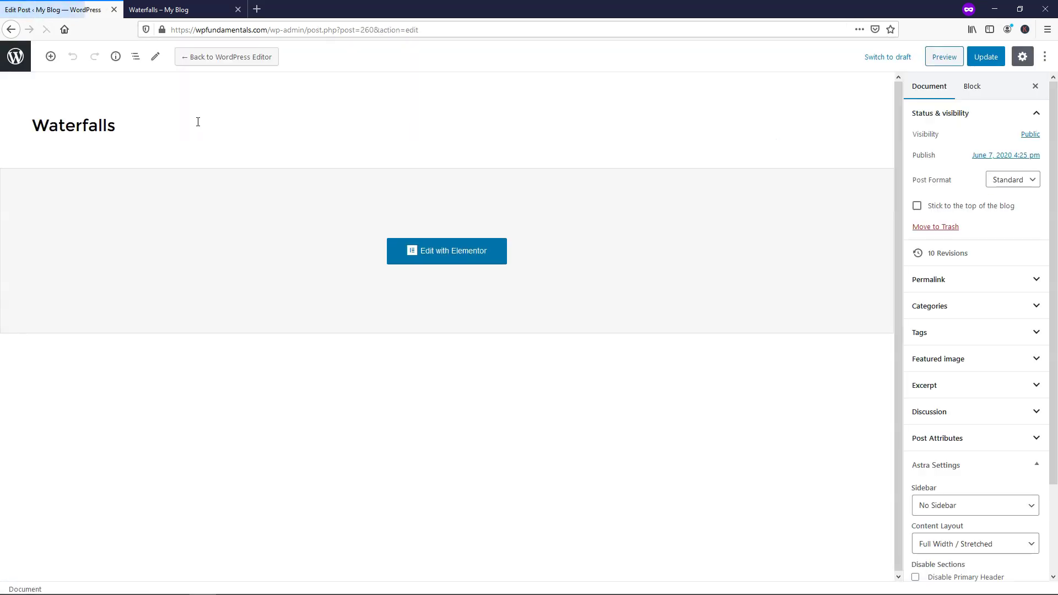
left_click(466, 257)
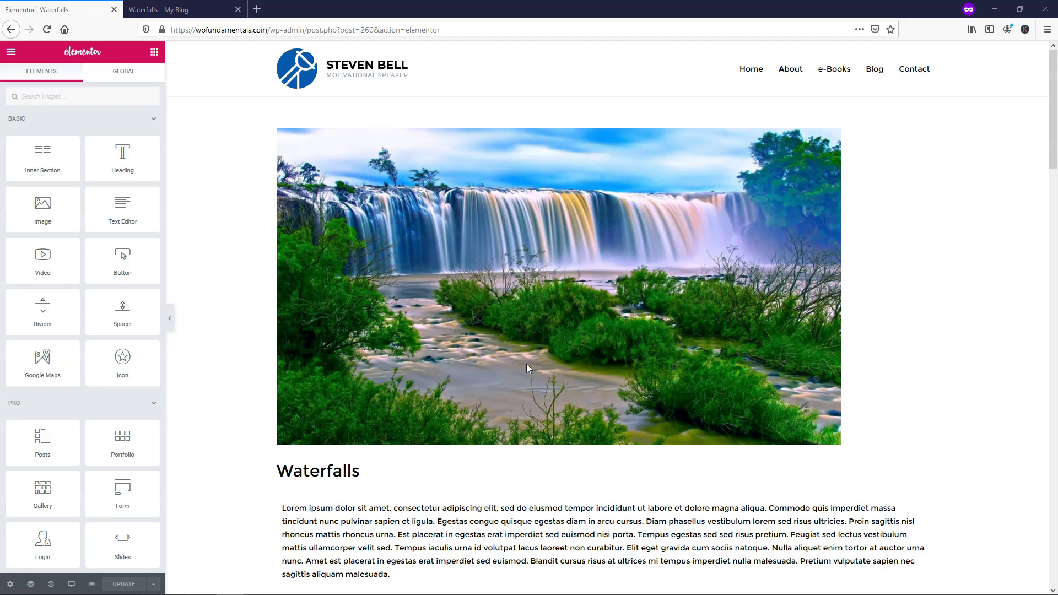
scroll(95, 331, "down", 7)
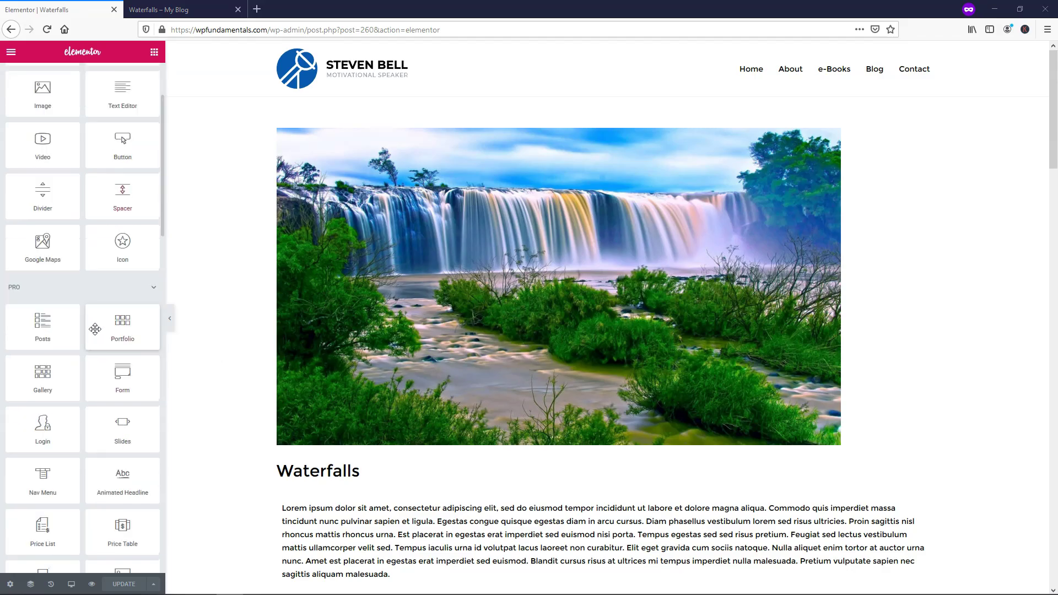
scroll(94, 331, "down", 1)
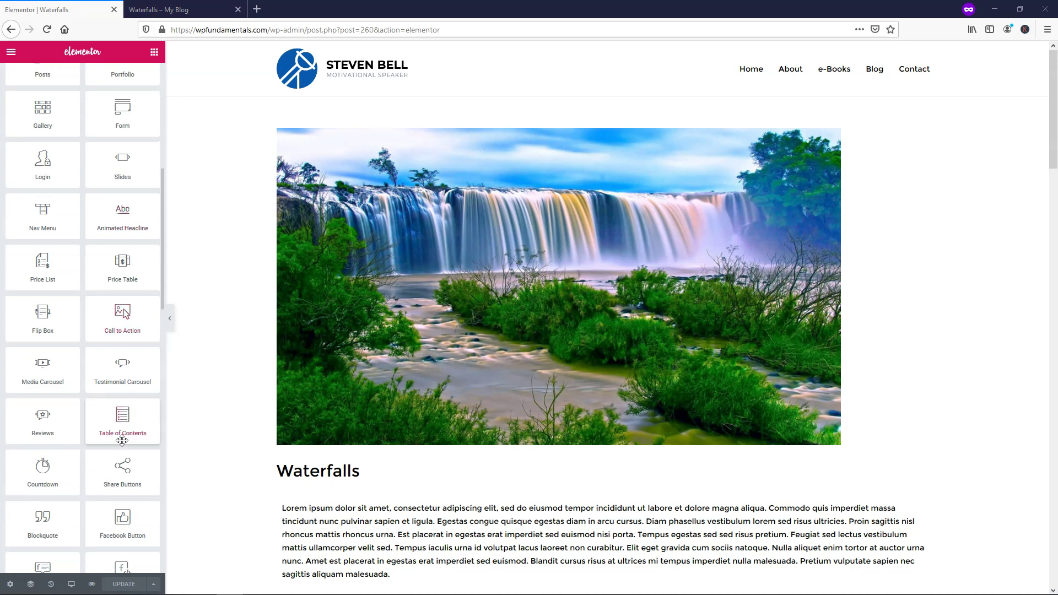
scroll(532, 320, "down", 15)
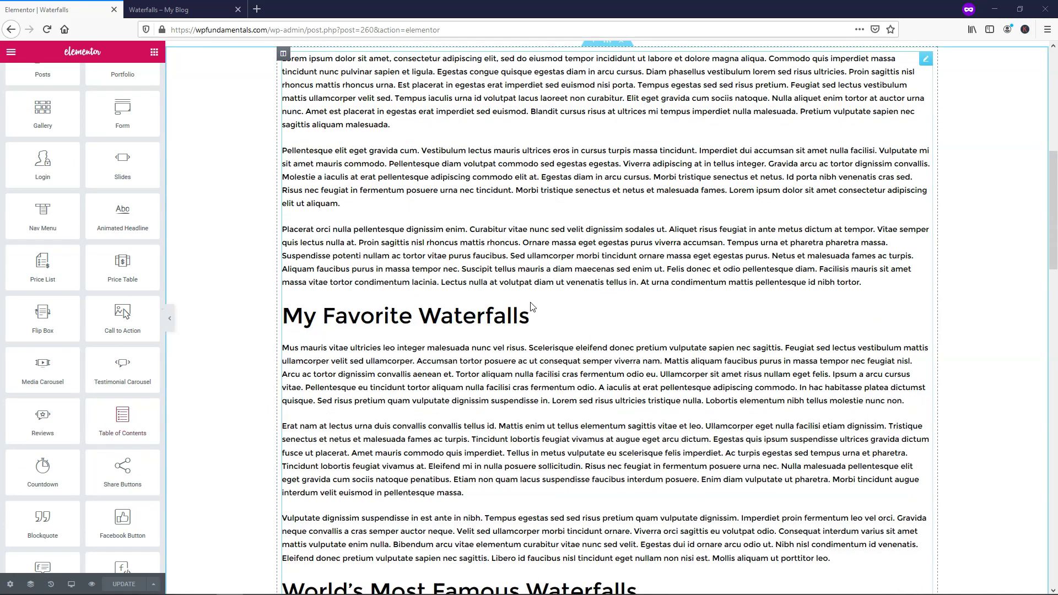
scroll(533, 319, "down", 8)
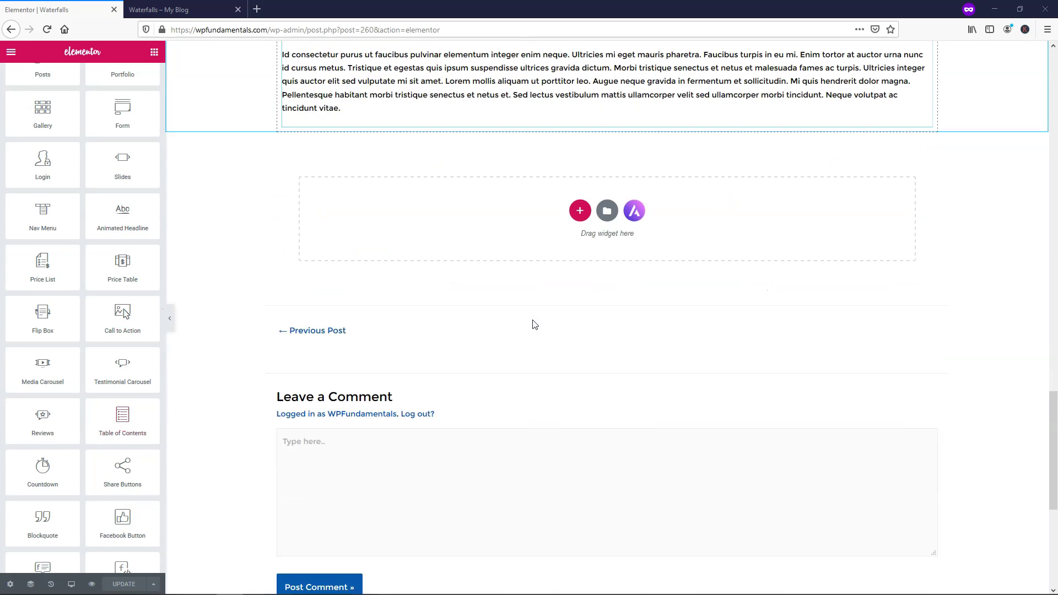
Add a new section with a Table of Contents widget and move it beneath the Waterfalls title.
left_click(579, 211)
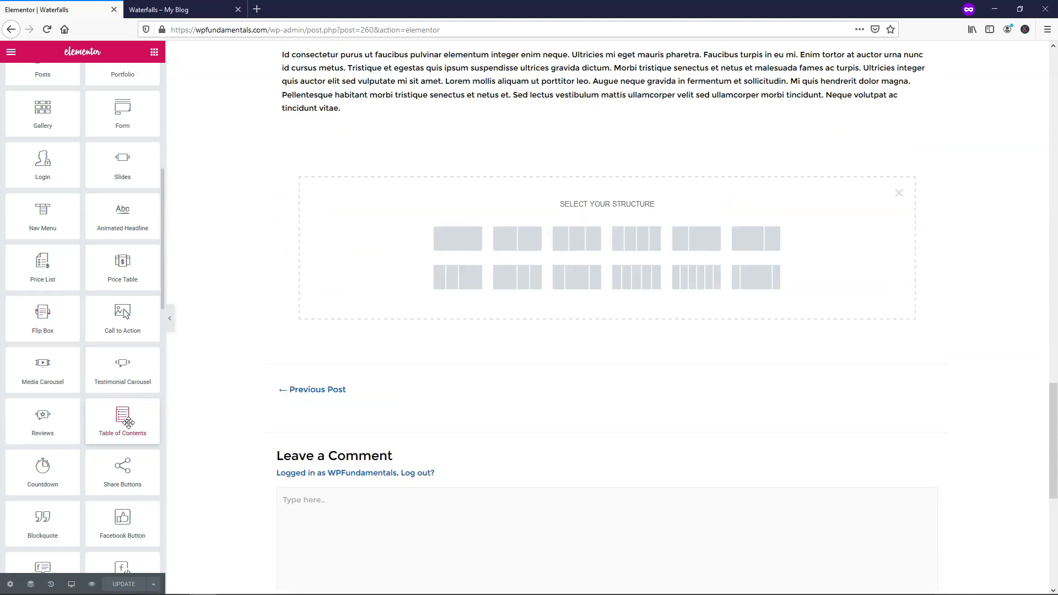
left_click_drag(122, 429, 452, 242)
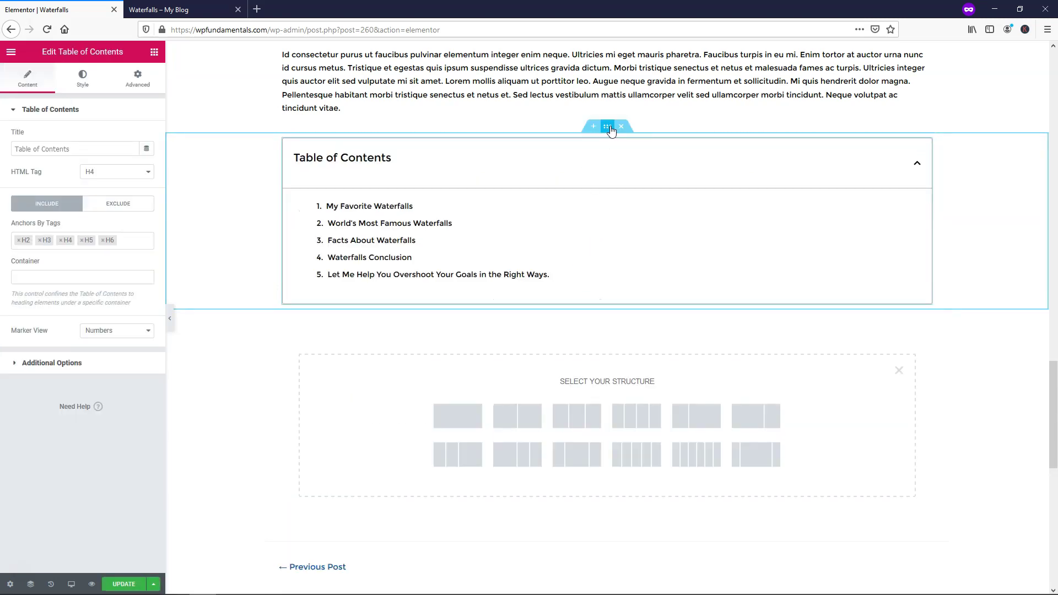
left_click_drag(610, 130, 531, 207)
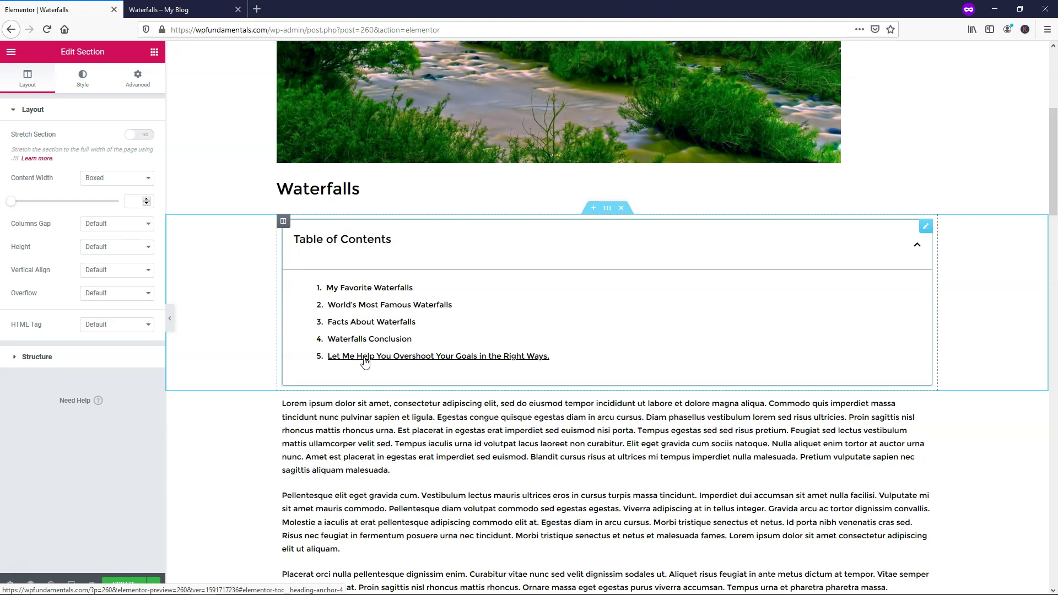
Save the post with its new Table of Contents and open a preview.
left_click(361, 327)
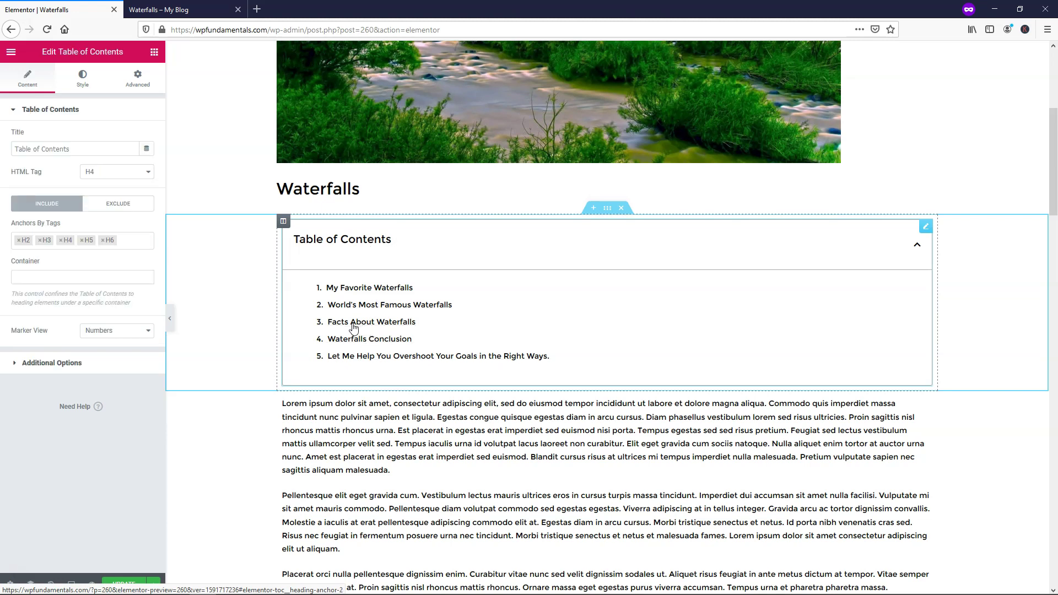
left_click(119, 584)
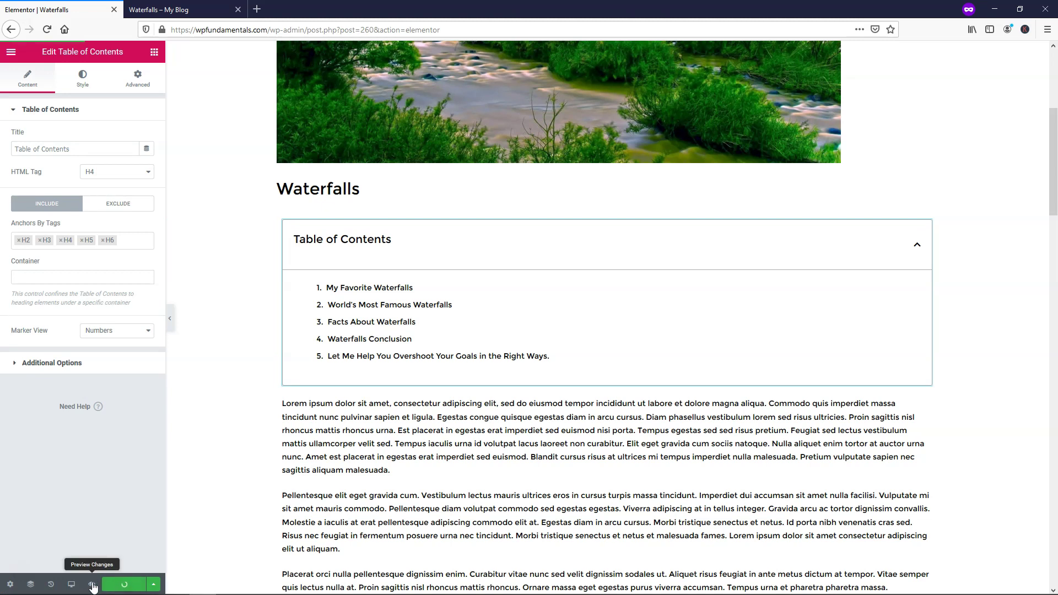
left_click(91, 584)
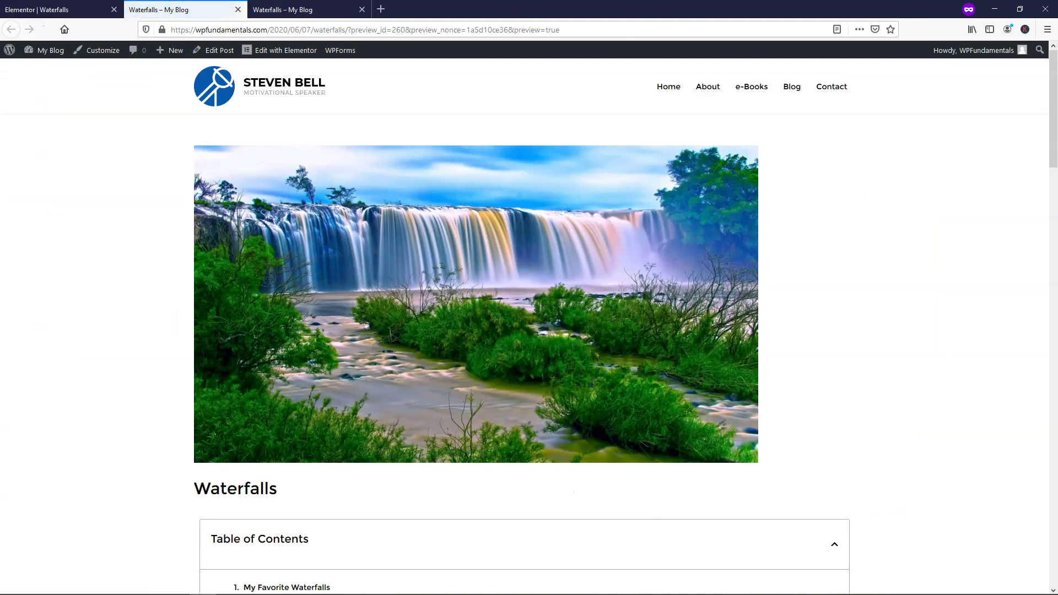
Test the Facts About Waterfalls and World's Most Famous Waterfalls links, then close the extra tab.
scroll(477, 312, "down", 7)
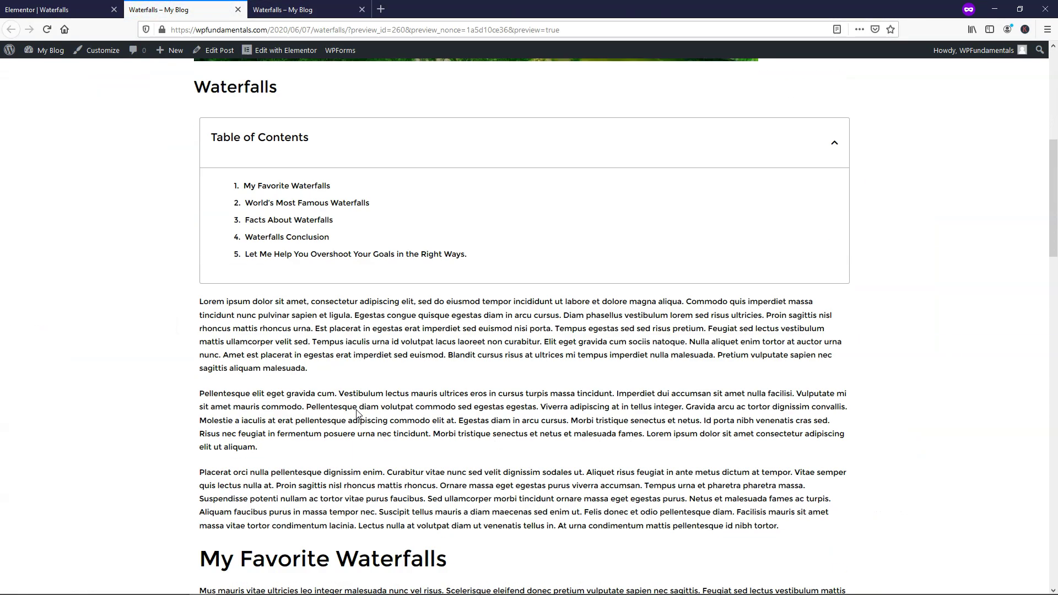
left_click(314, 228)
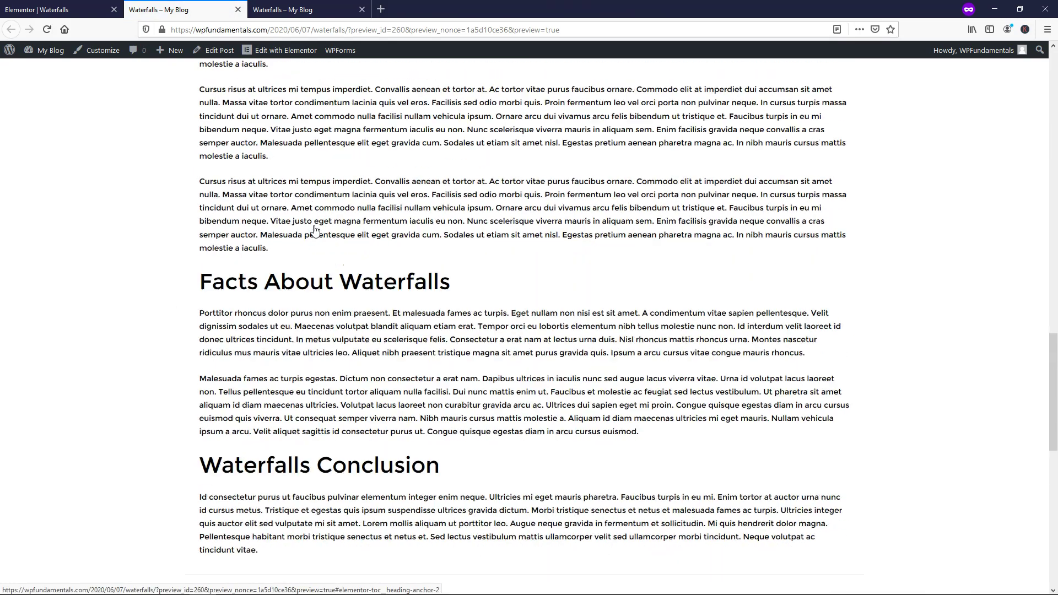
scroll(356, 188, "up", 15)
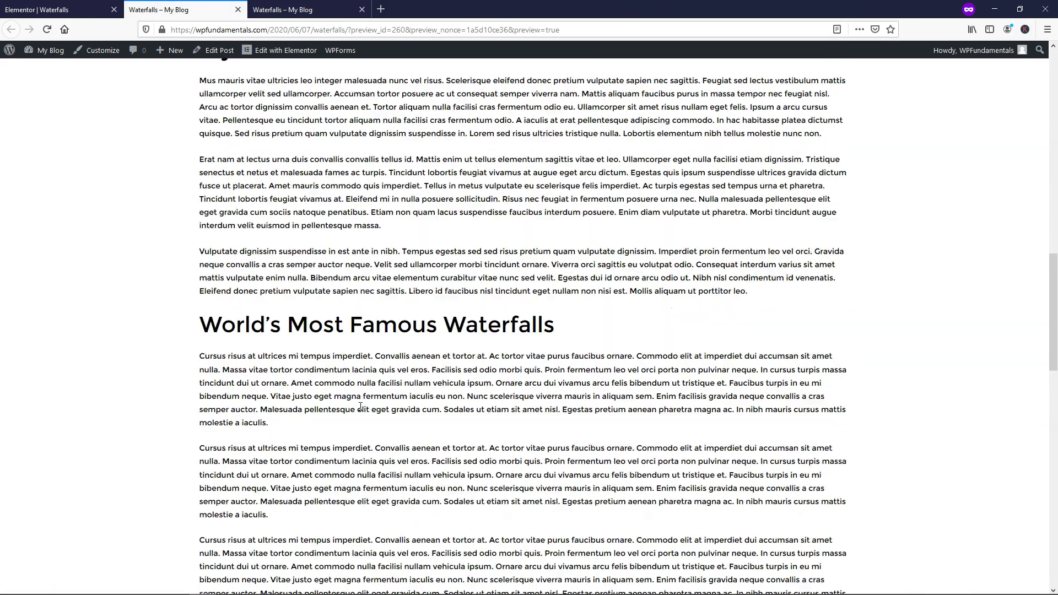
left_click(297, 257)
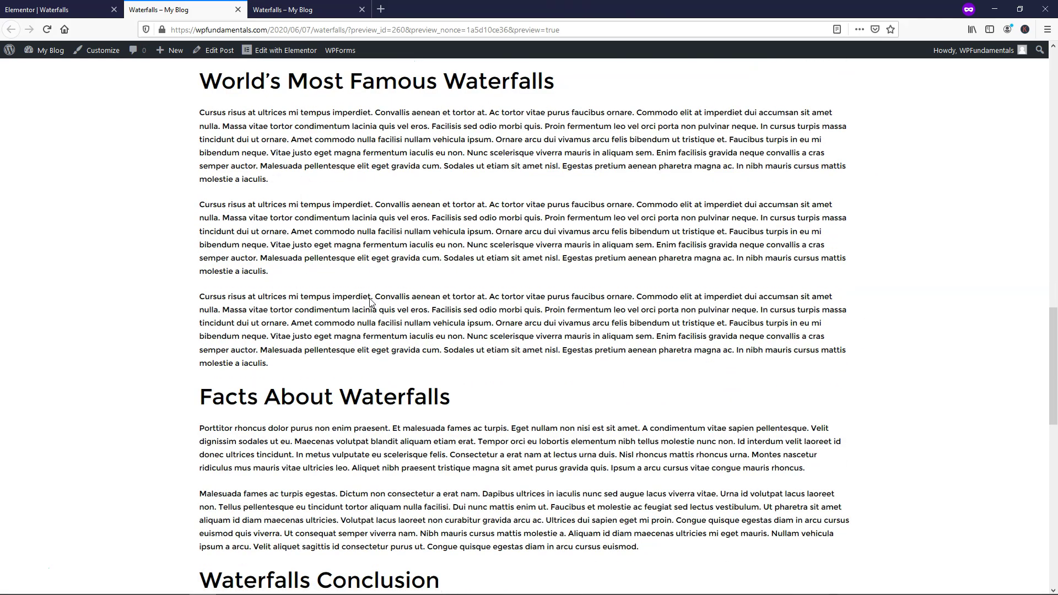
scroll(372, 303, "up", 15)
scroll(351, 335, "up", 3)
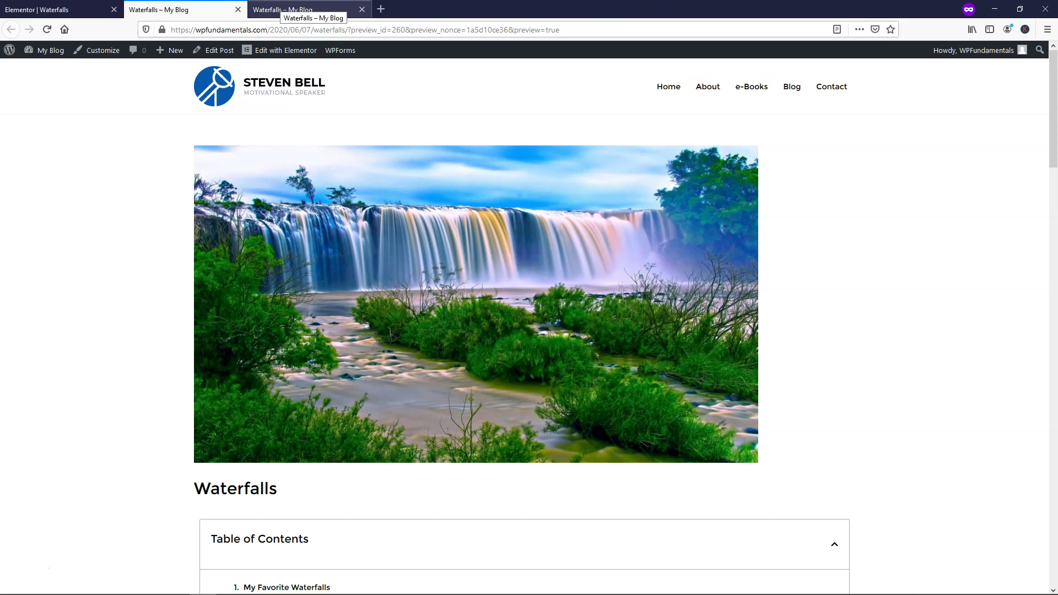
left_click(281, 7)
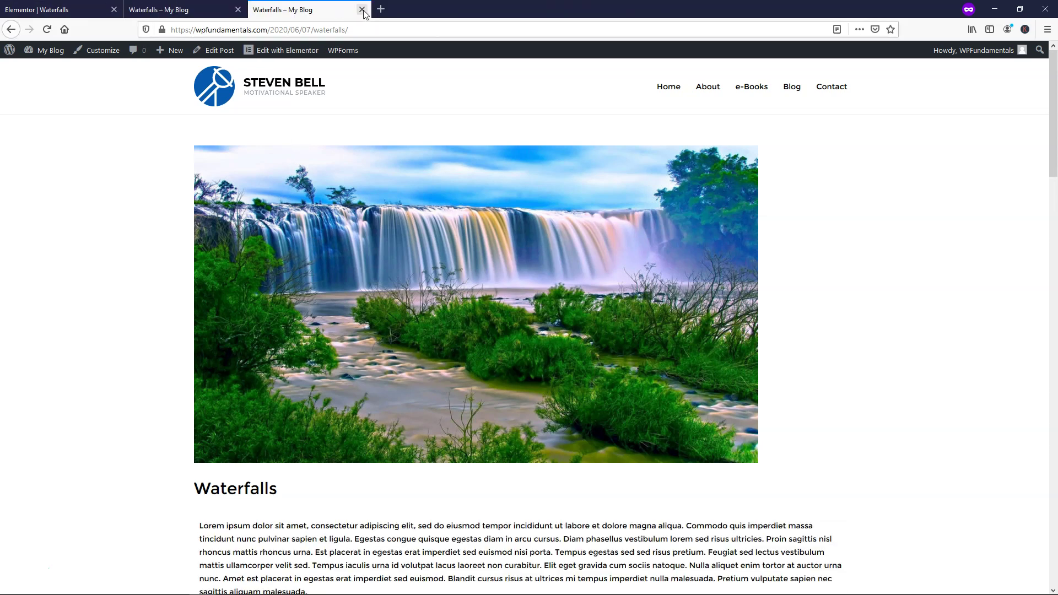
left_click(362, 9)
Back in Elementor, select the Table of Contents widget and expand its Additional Options.
left_click(55, 9)
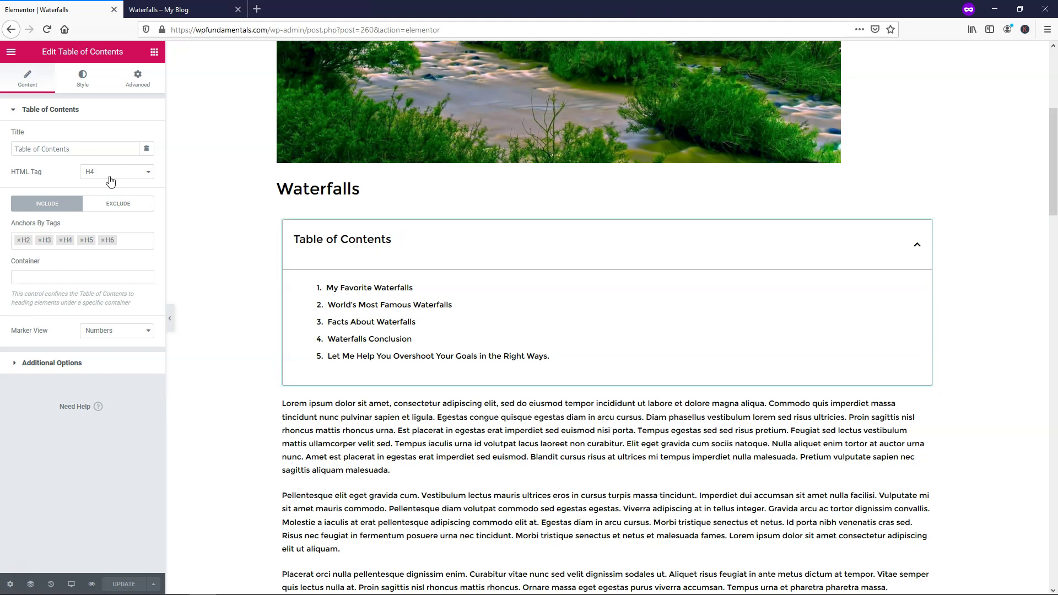
left_click_drag(91, 149, 15, 149)
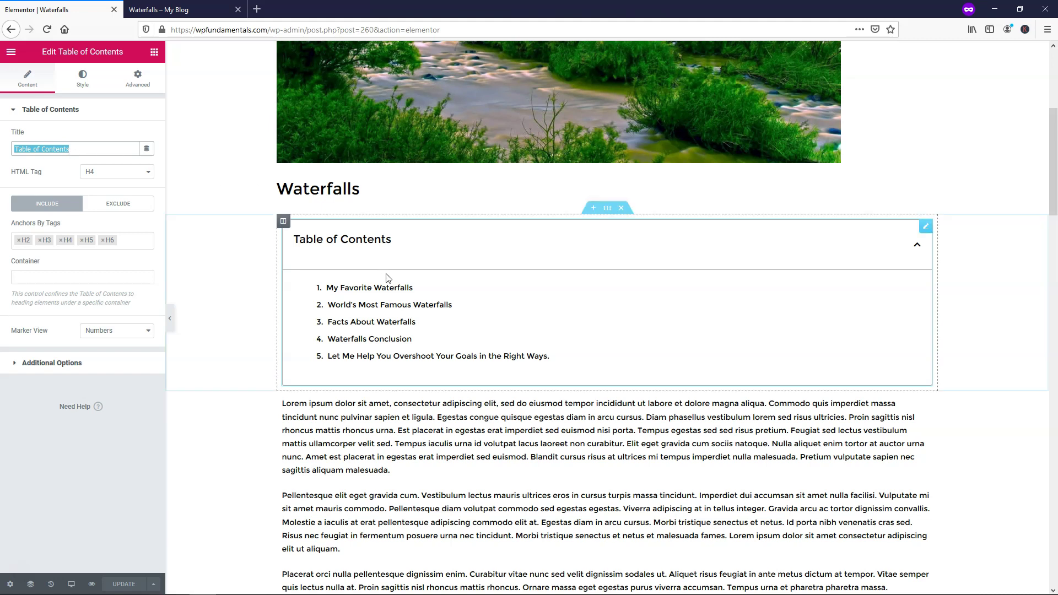
left_click(96, 363)
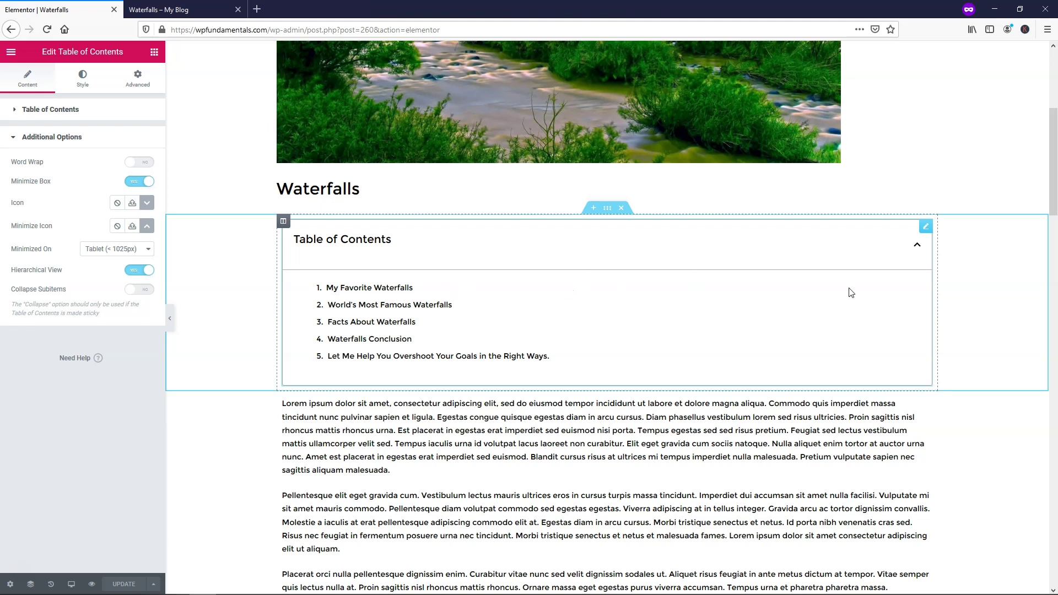
Add an empty column beside the Table of Contents and narrow its column to about 29%.
right_click(283, 223)
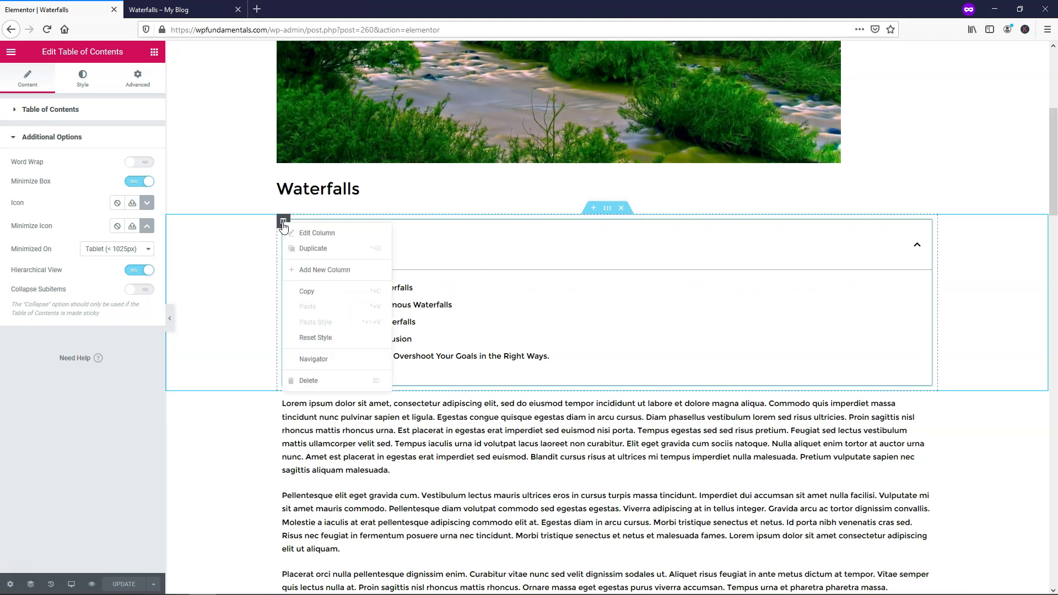
left_click(317, 275)
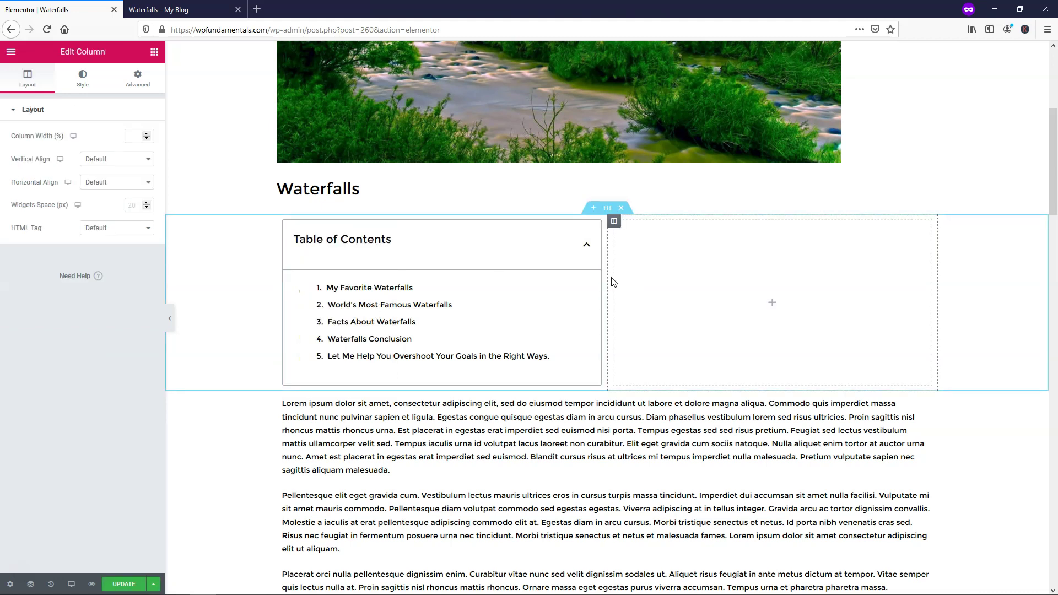
left_click_drag(608, 277, 469, 290)
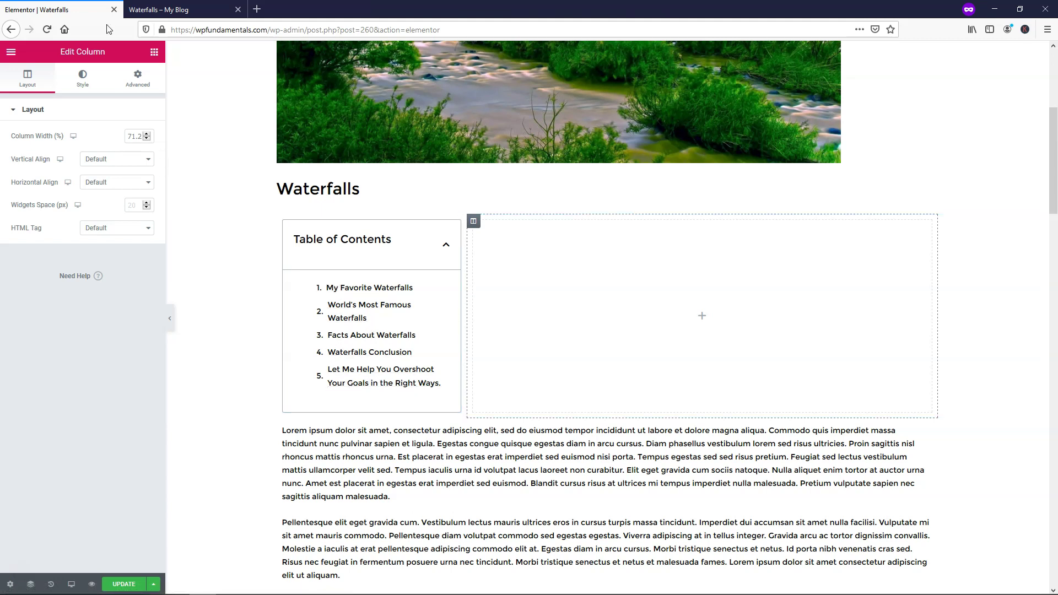
Set Word Wrap to Yes so Table of Contents entries truncate with ellipses.
right_click(429, 290)
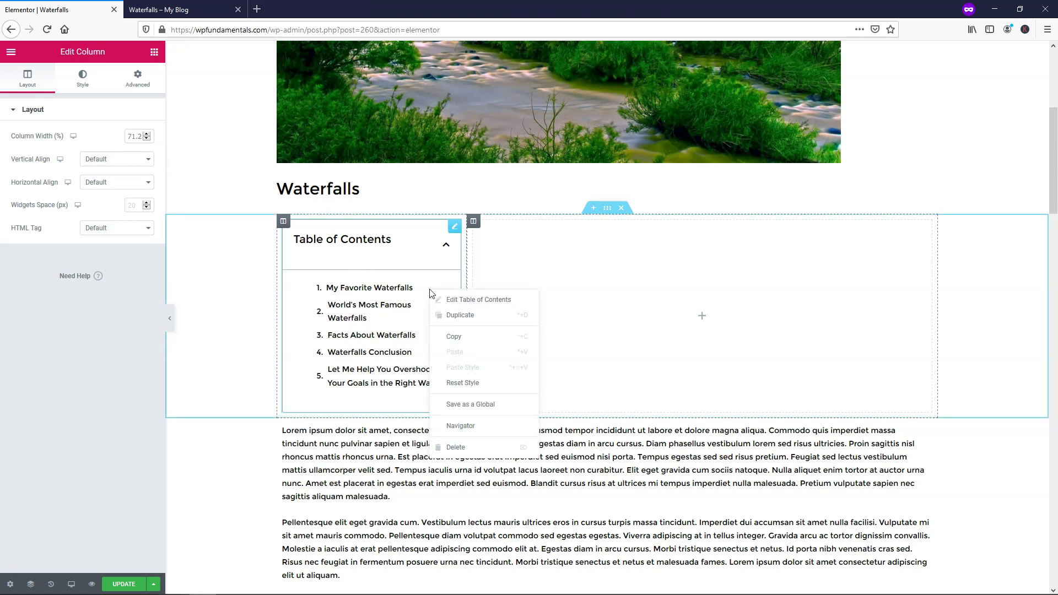
left_click(469, 305)
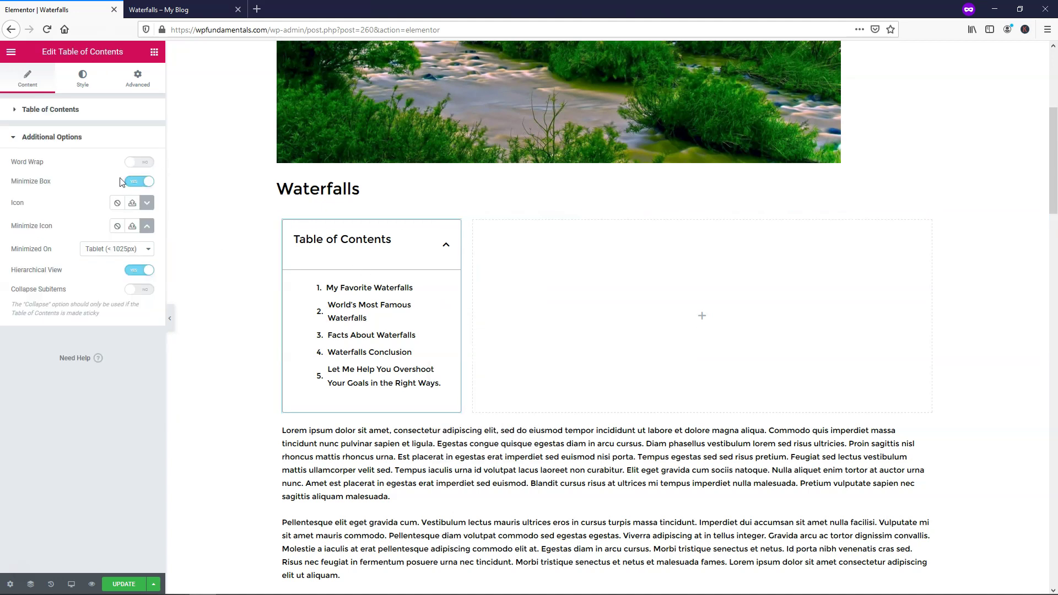
left_click(148, 164)
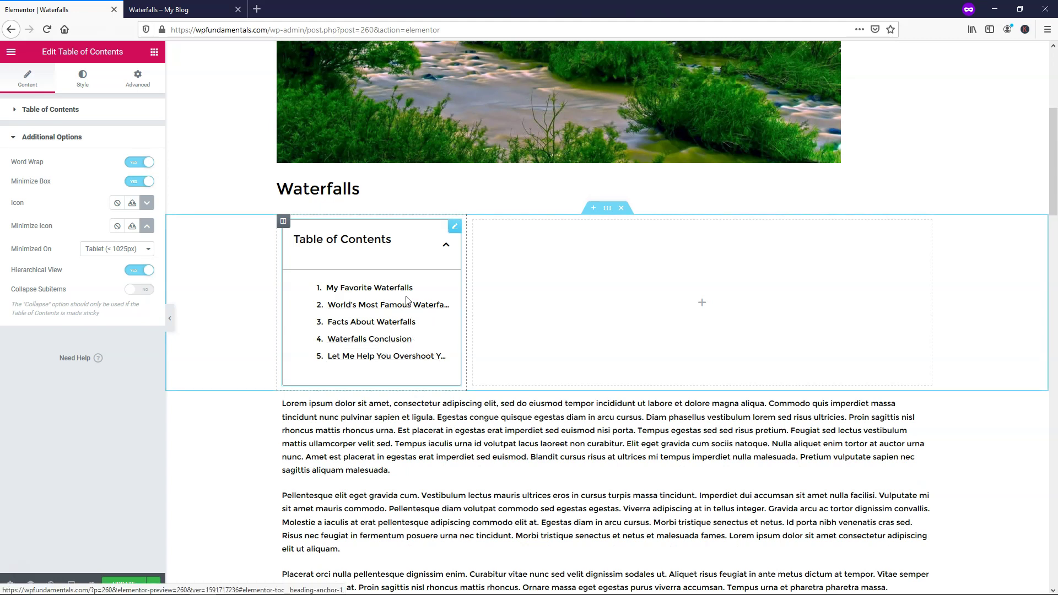
left_click(135, 162)
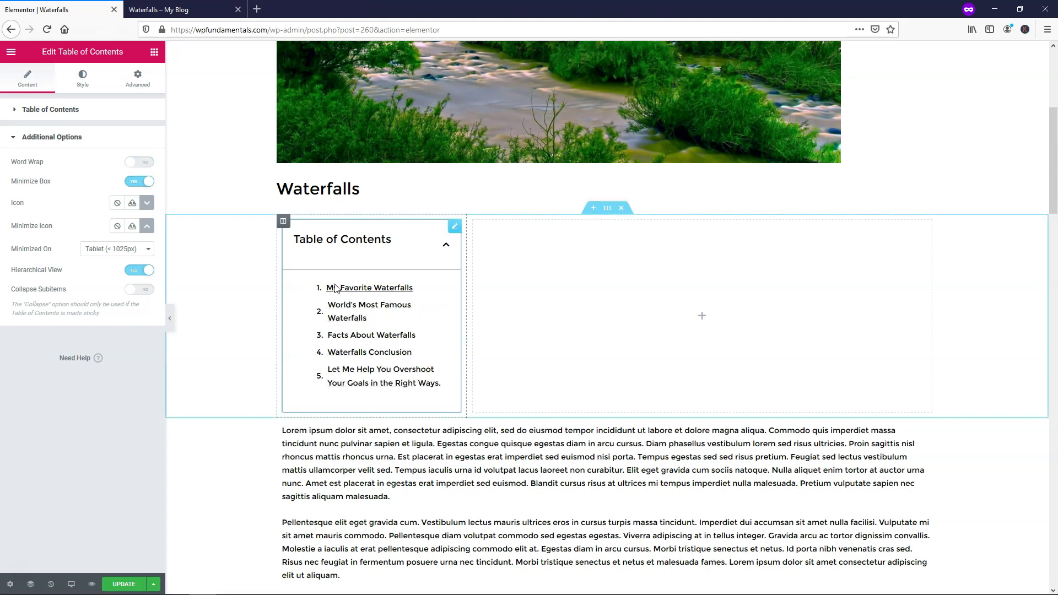
left_click(145, 163)
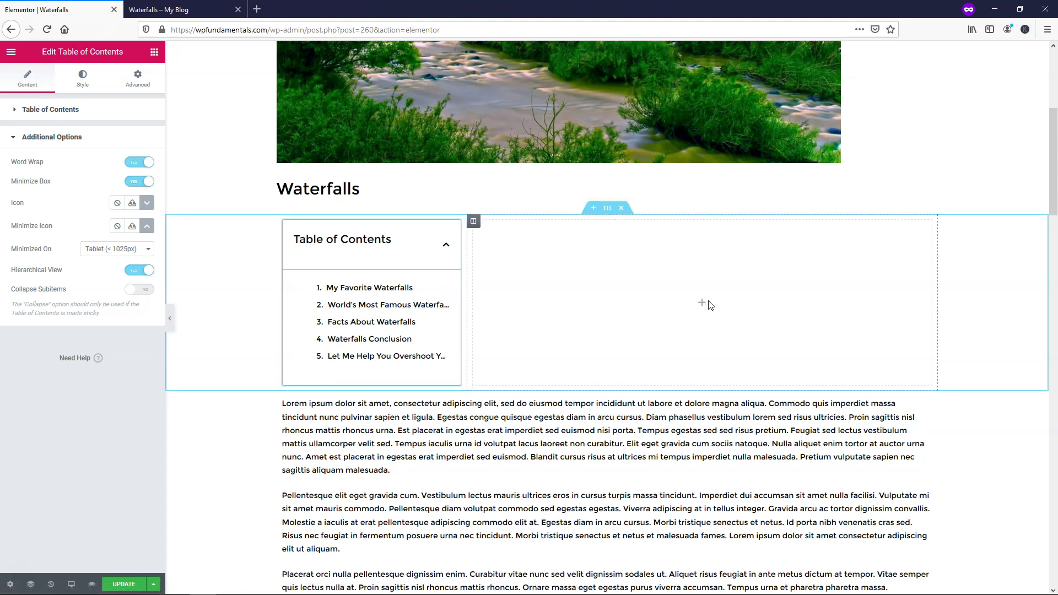
Insert the Waterfall photo from the Media Library as an Image widget and rebalance both column widths.
left_click(703, 305)
left_click_drag(44, 208, 658, 303)
left_click(55, 165)
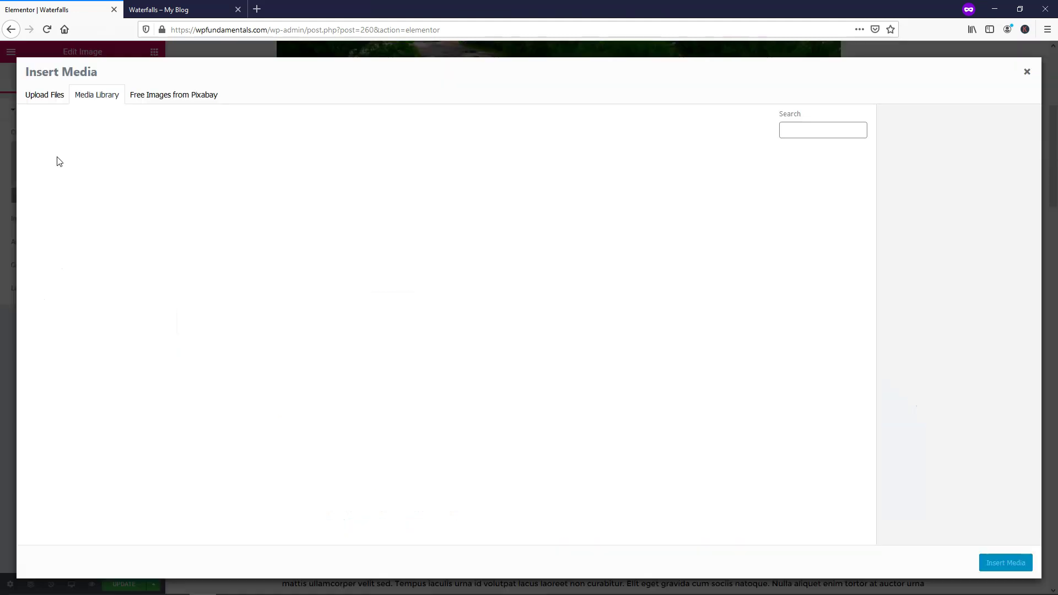
left_click(163, 268)
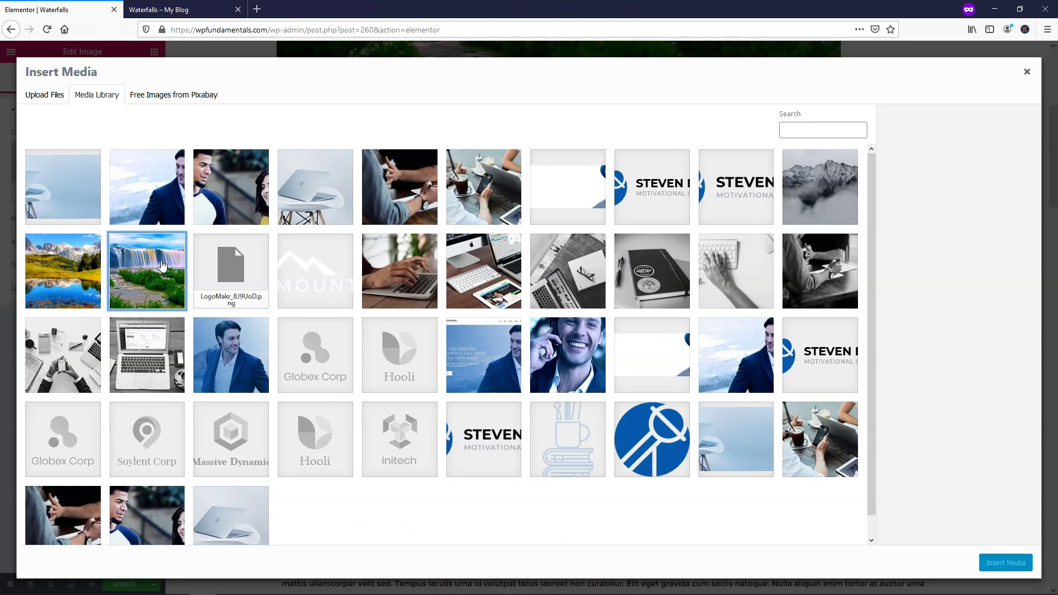
left_click(1005, 563)
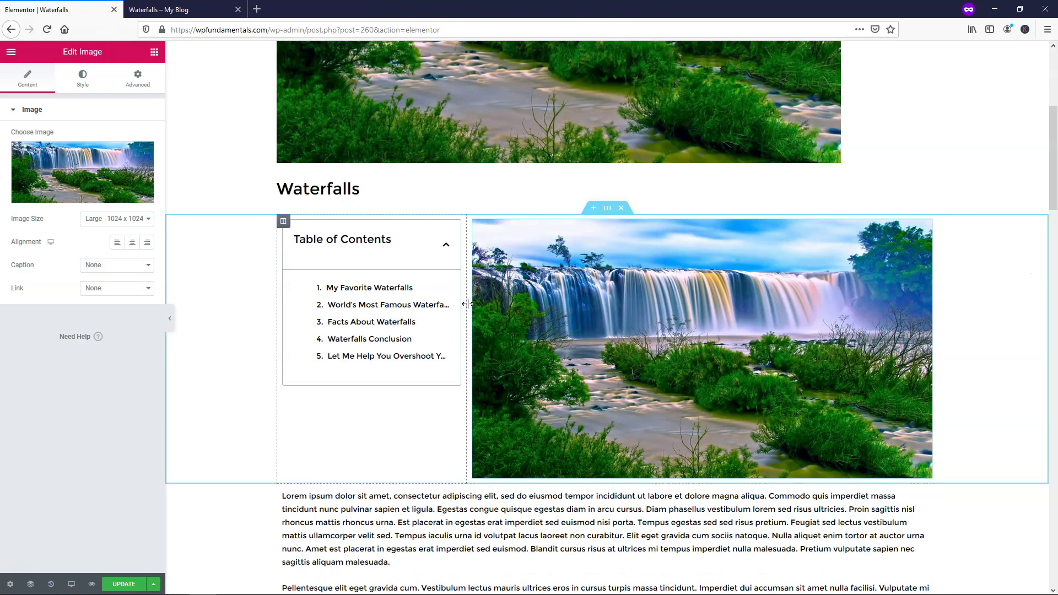
left_click_drag(481, 306, 628, 337)
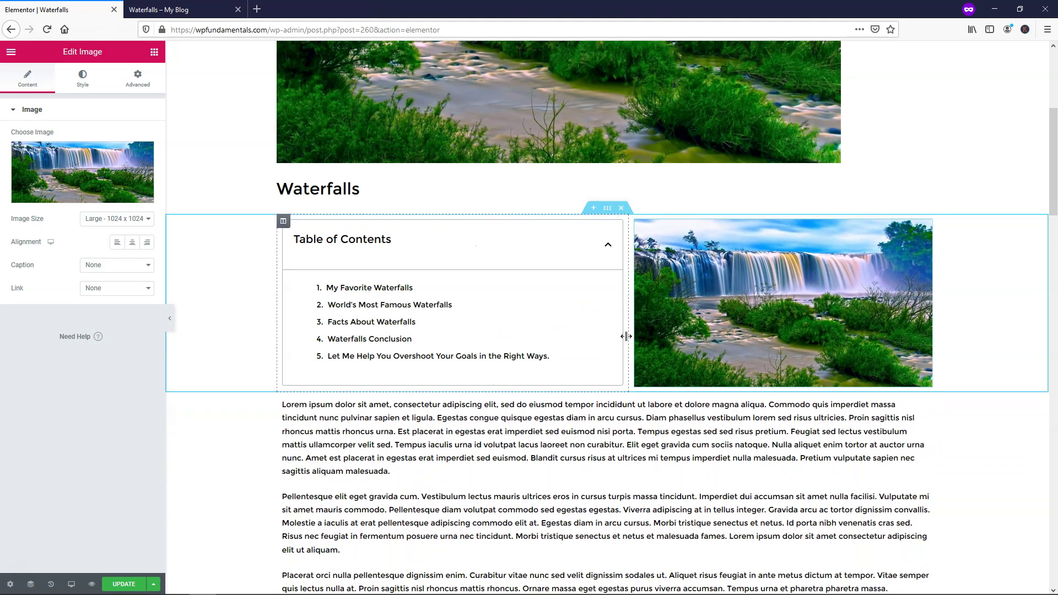
left_click_drag(629, 285, 497, 340)
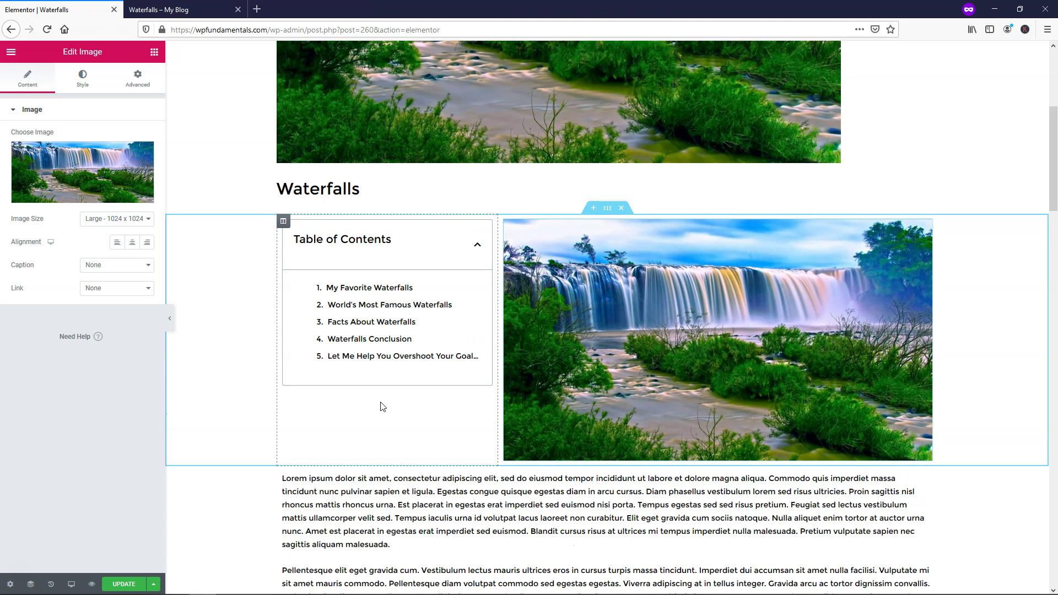
Set Word Wrap to No and leave Minimize Box on in the Table of Contents settings.
right_click(420, 371)
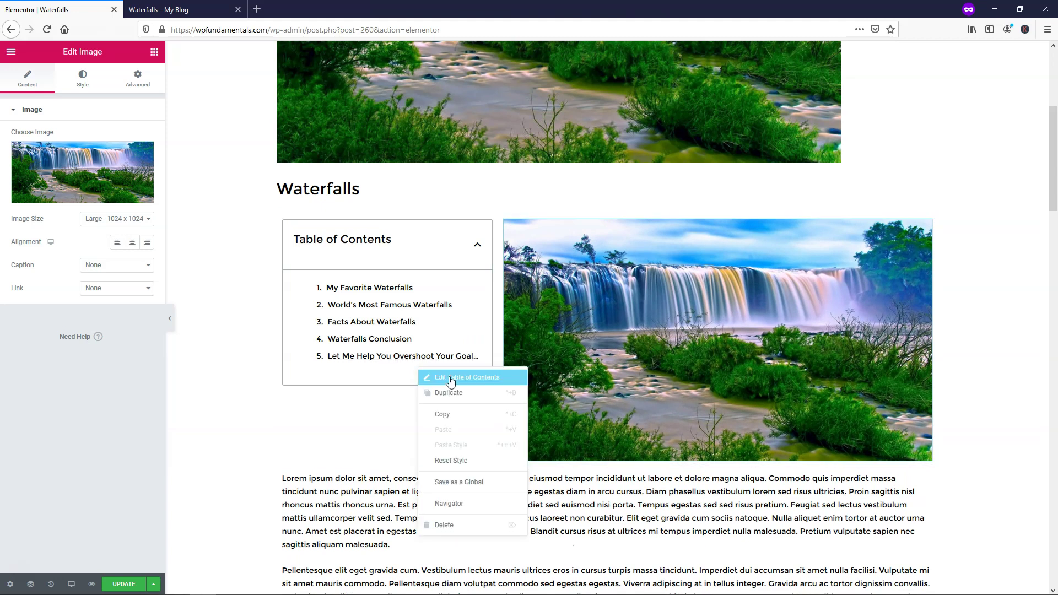
left_click(457, 378)
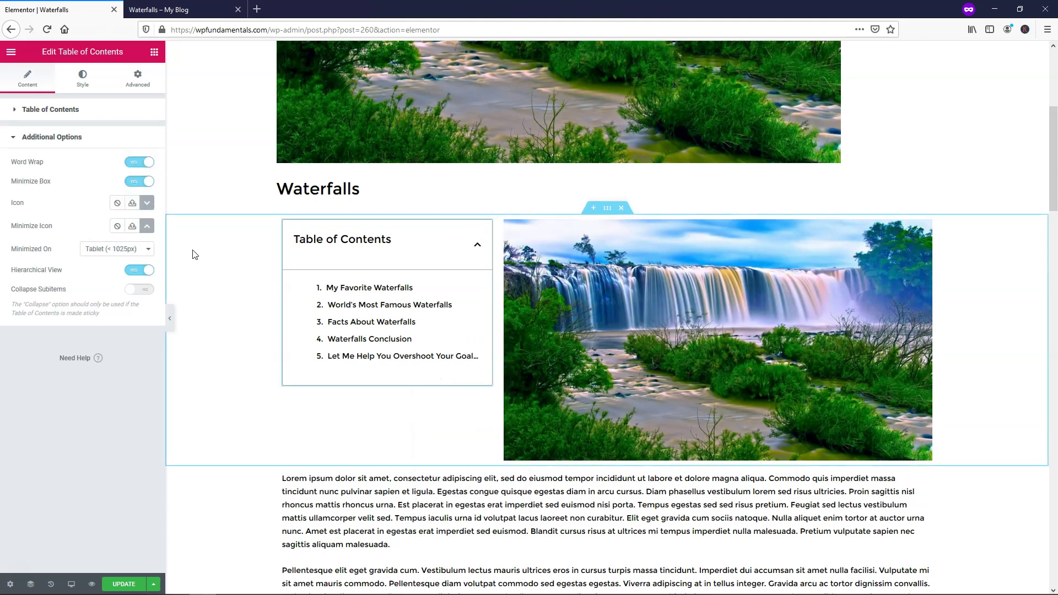
left_click(139, 163)
left_click(150, 165)
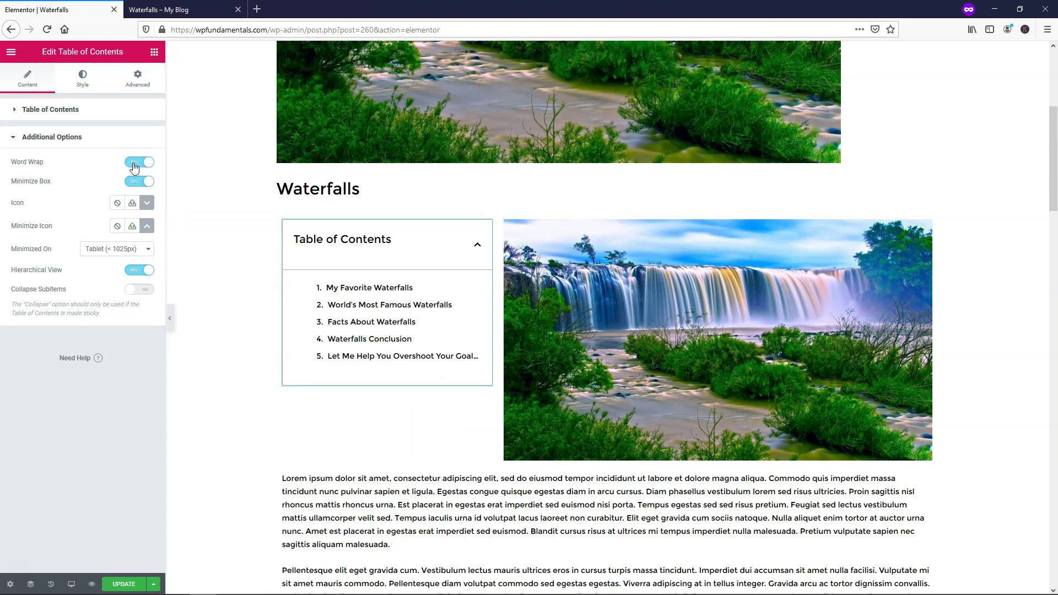
left_click(134, 165)
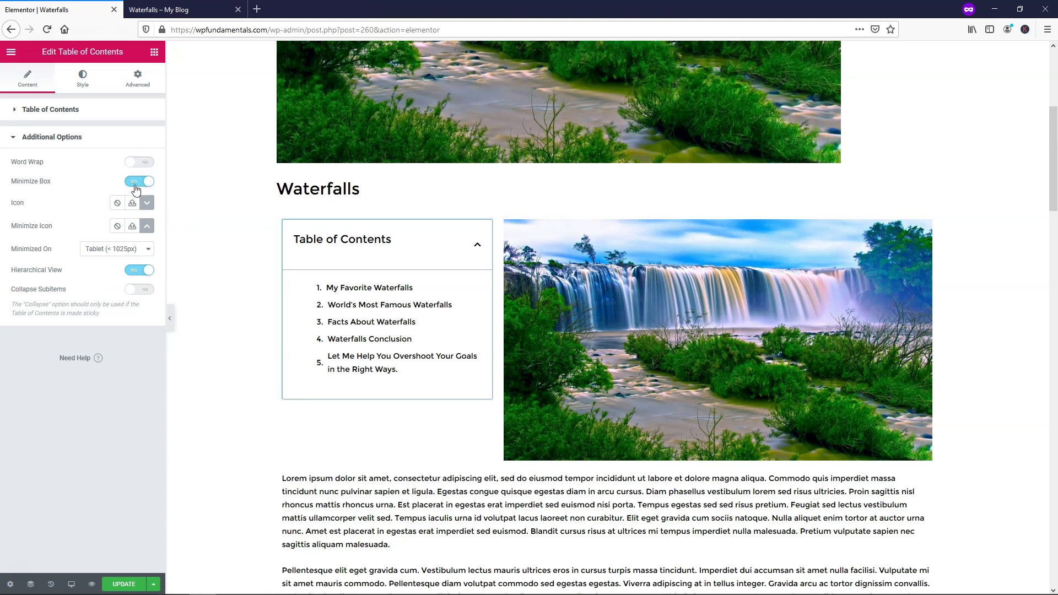
left_click(136, 182)
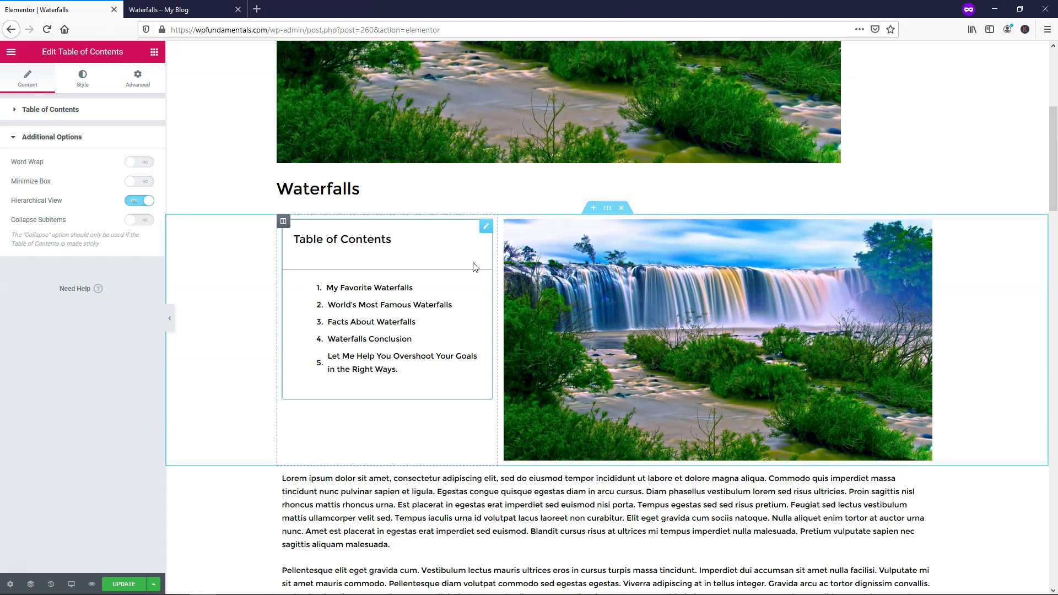
left_click(144, 182)
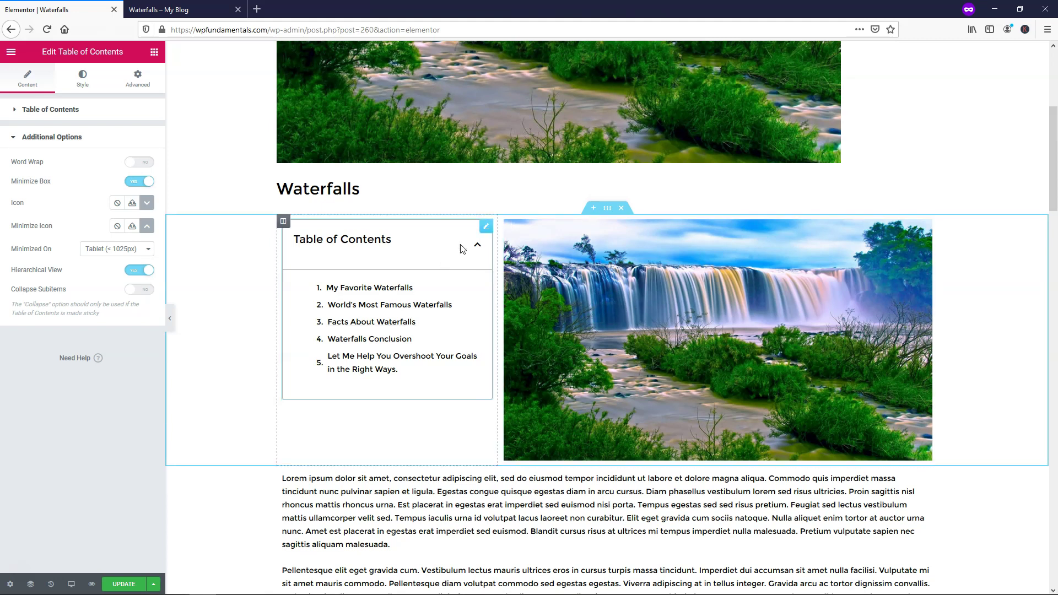
left_click(144, 182)
left_click(146, 183)
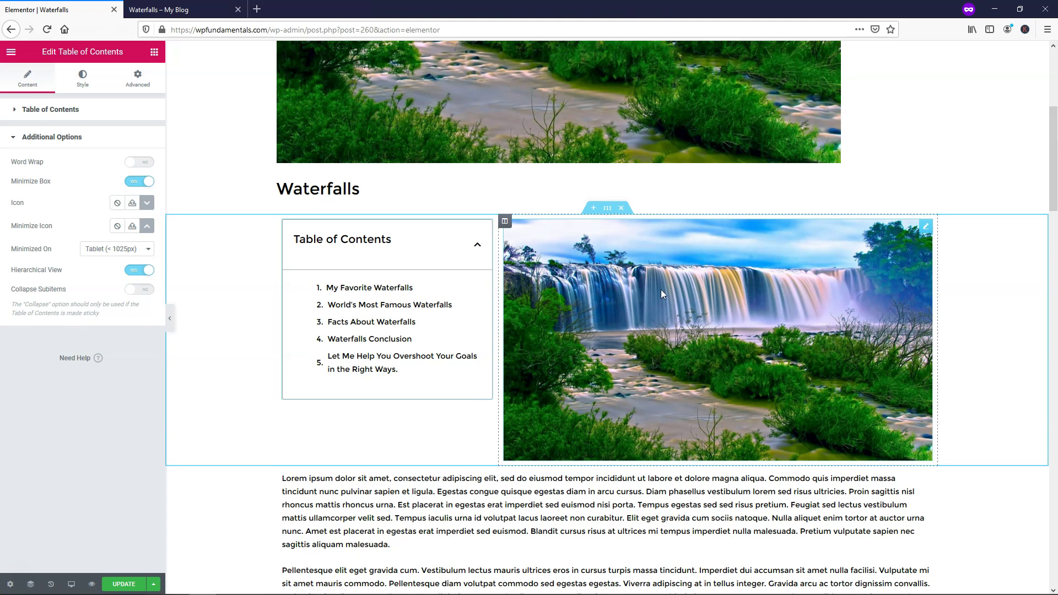
Delete the waterfall image and then its empty column.
right_click(675, 282)
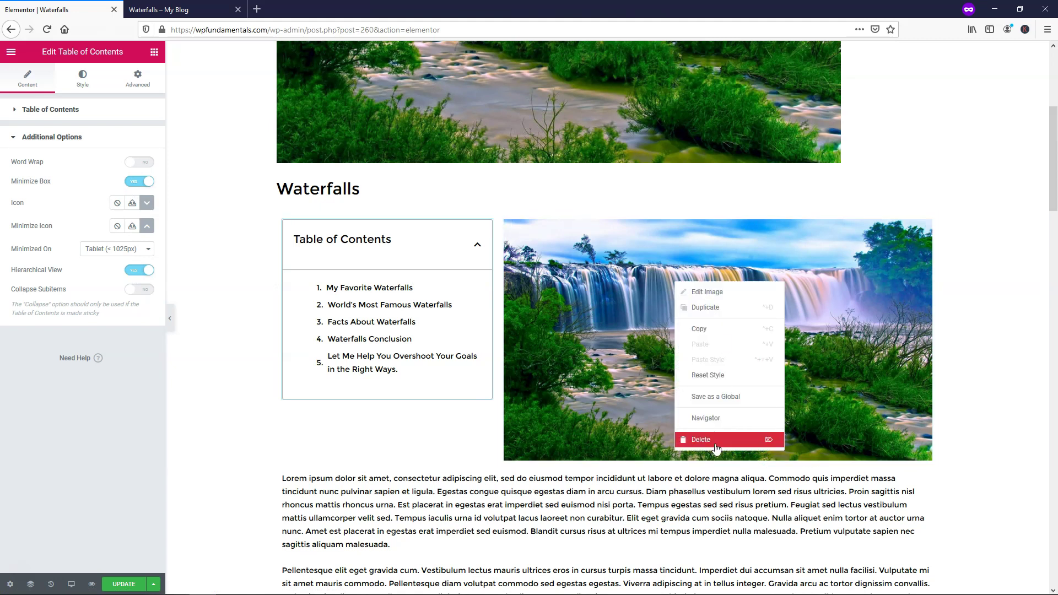
left_click(705, 439)
right_click(678, 302)
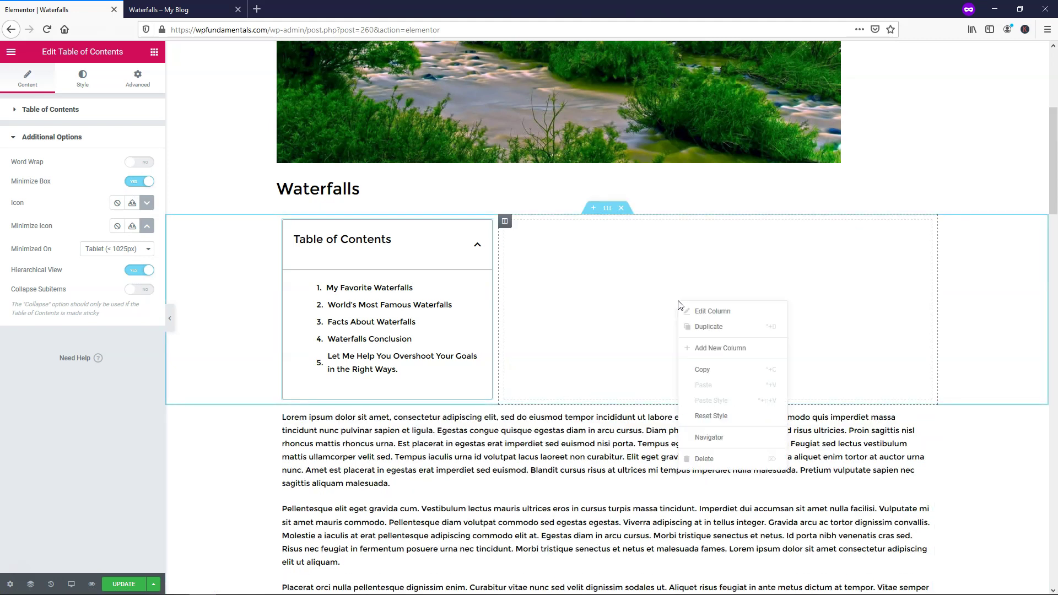
left_click(719, 459)
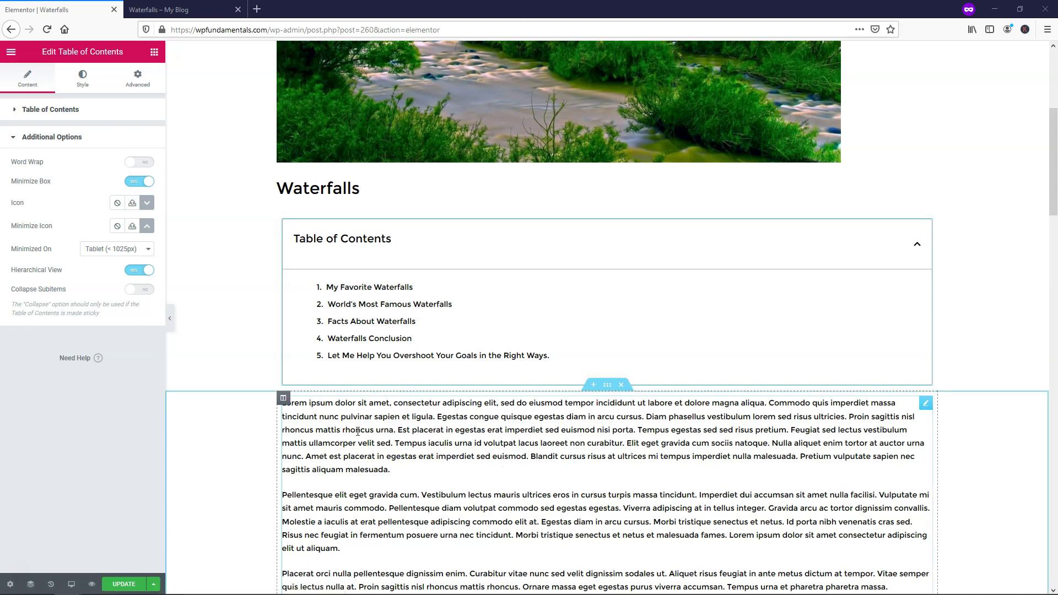
Change the 'Facts About Waterfalls' body heading from Heading 2 to Heading 3 and update the post.
right_click(316, 413)
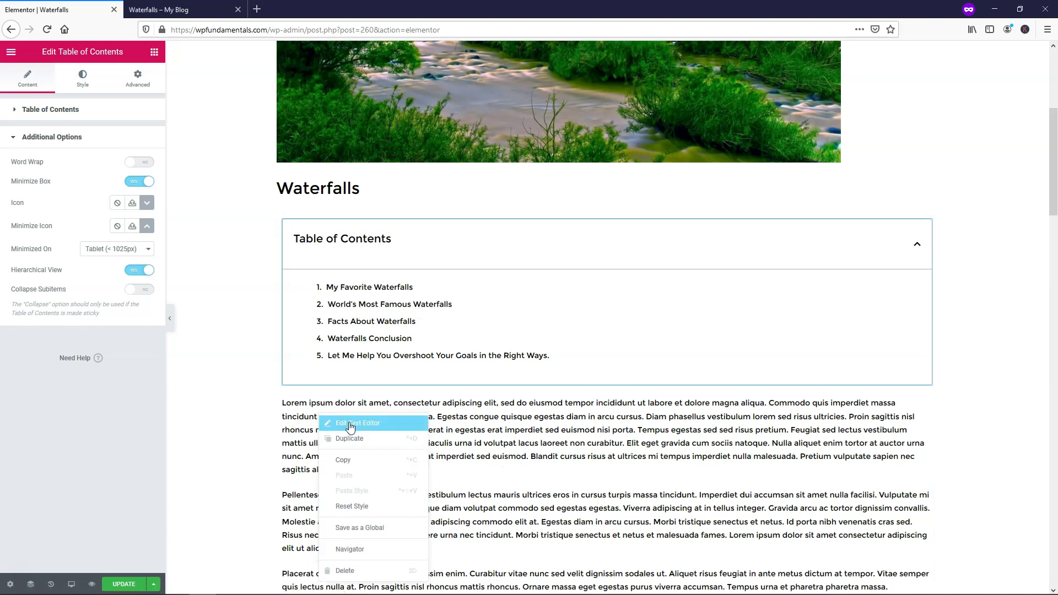
left_click(350, 427)
left_click_drag(149, 213, 149, 281)
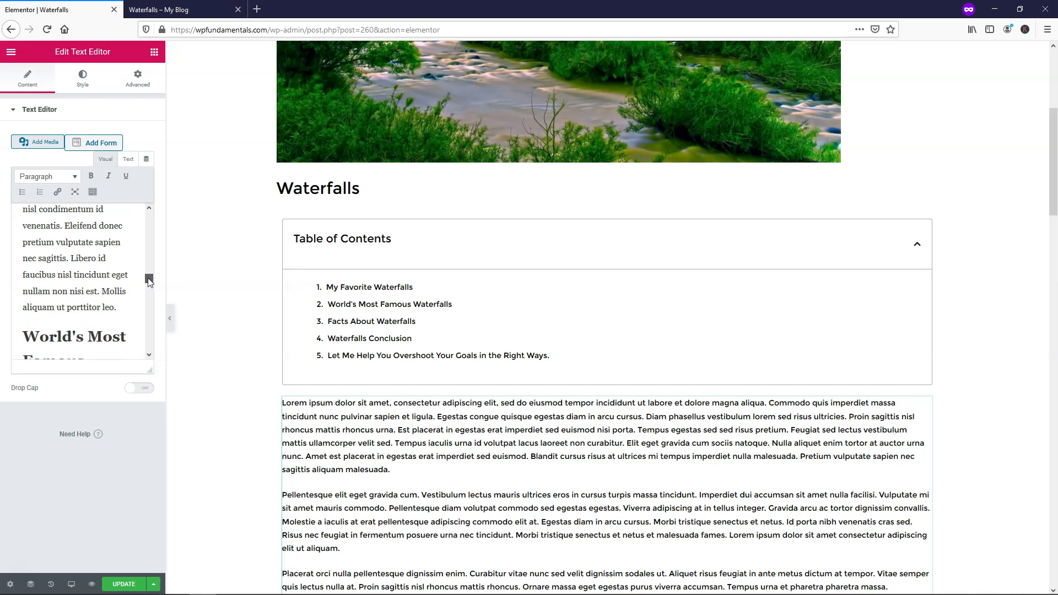
left_click(62, 336)
left_click_drag(148, 279, 14, 301)
left_click(68, 176)
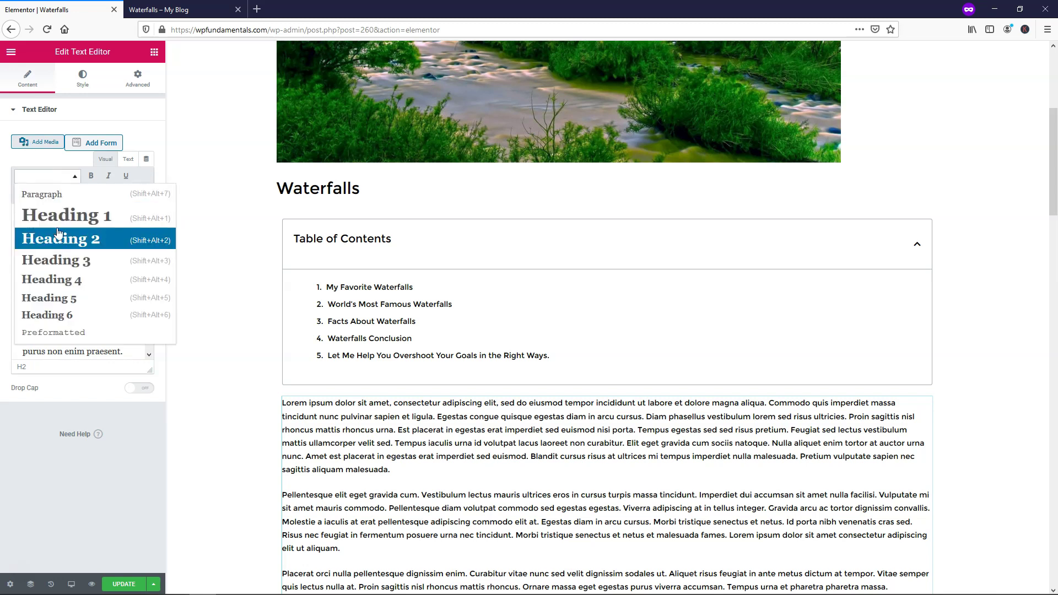
left_click(61, 257)
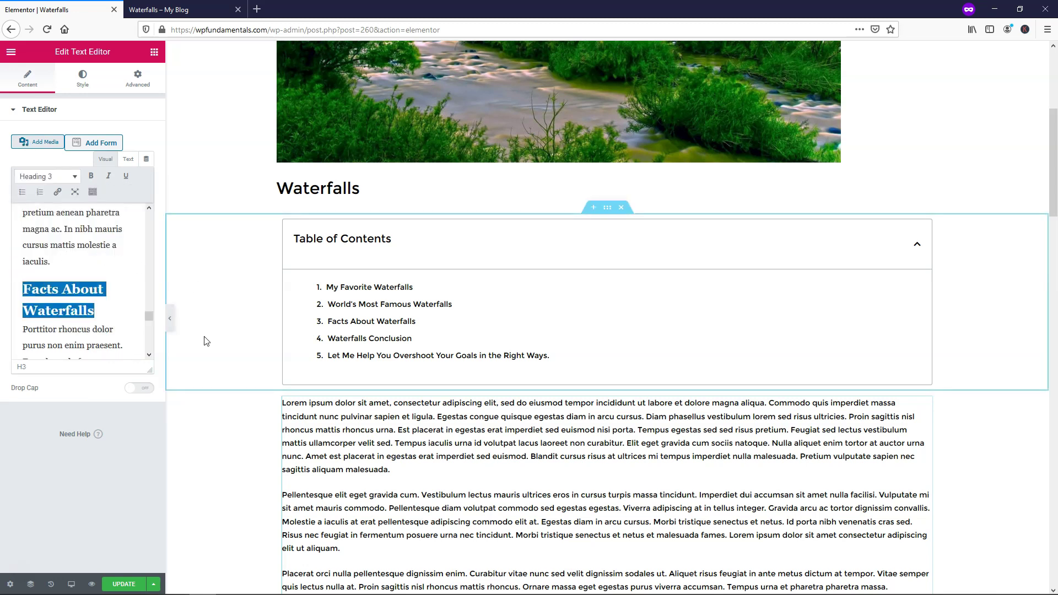
left_click(128, 584)
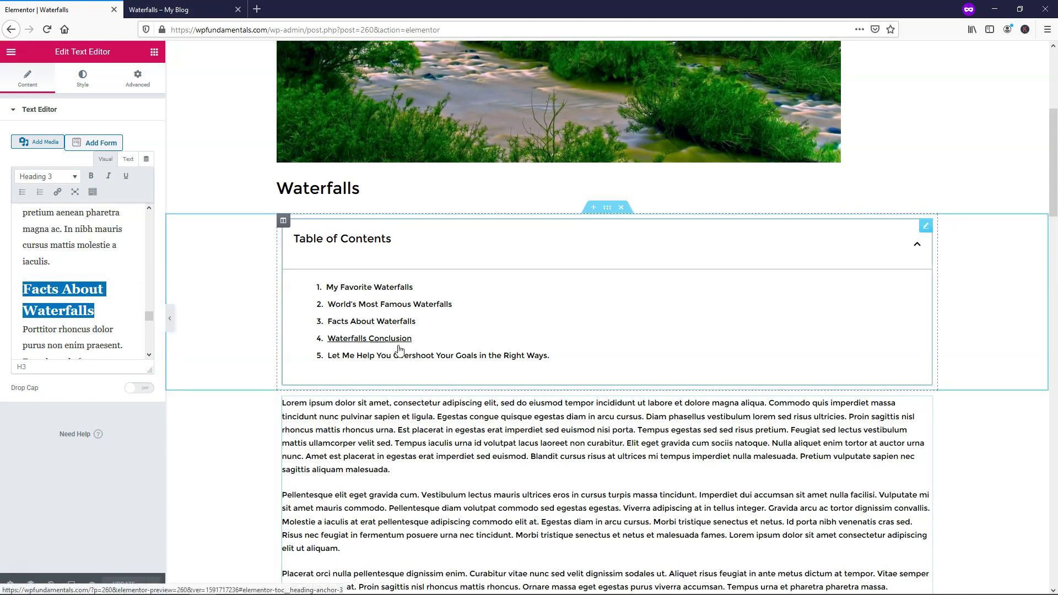
Leave Hierarchical View set to No in the Table of Contents settings and update the post.
right_click(525, 313)
left_click(576, 322)
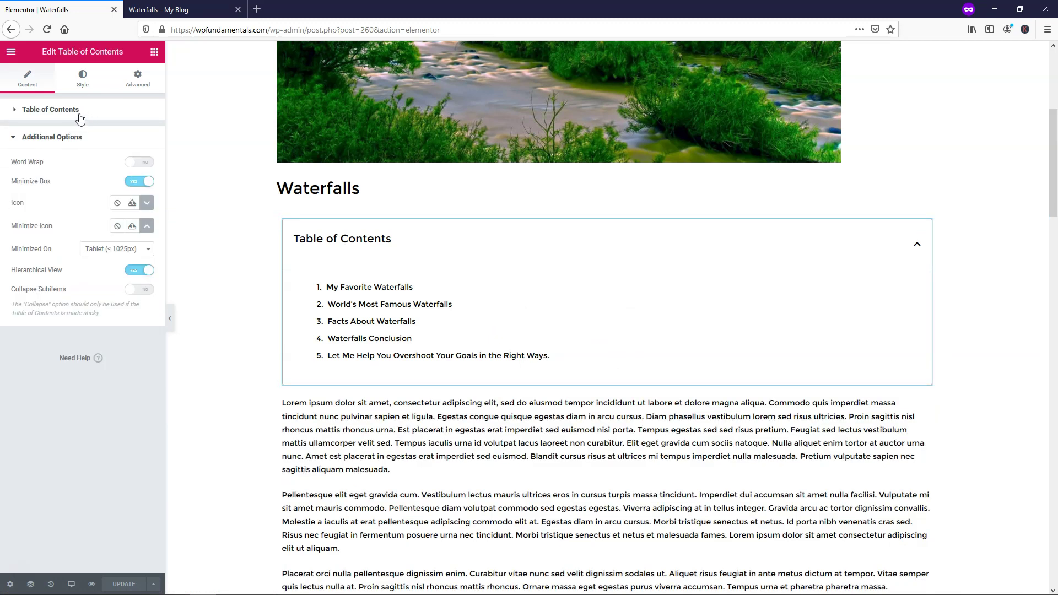
left_click(132, 271)
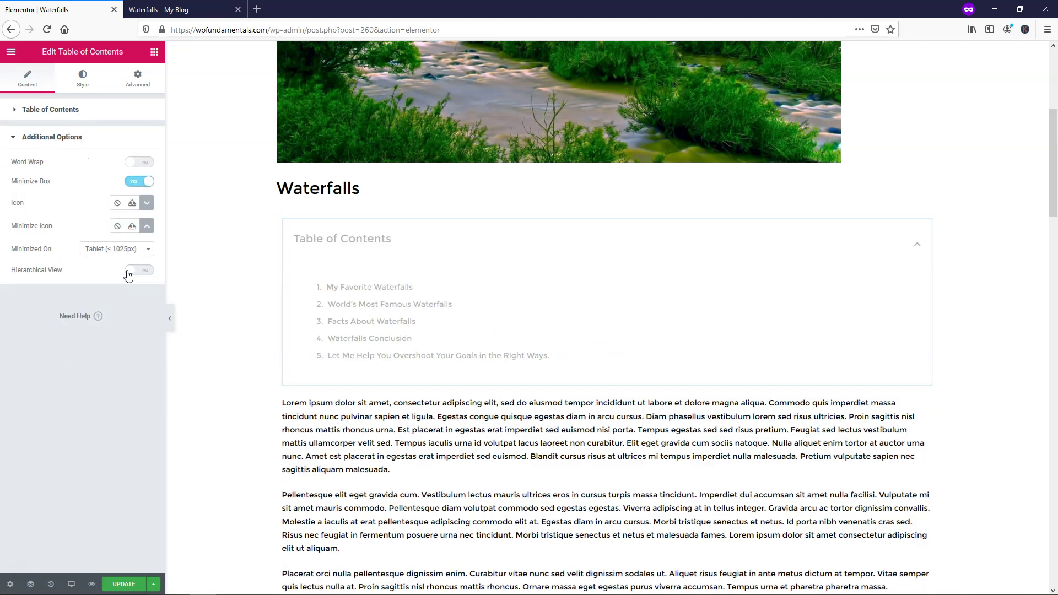
left_click(144, 274)
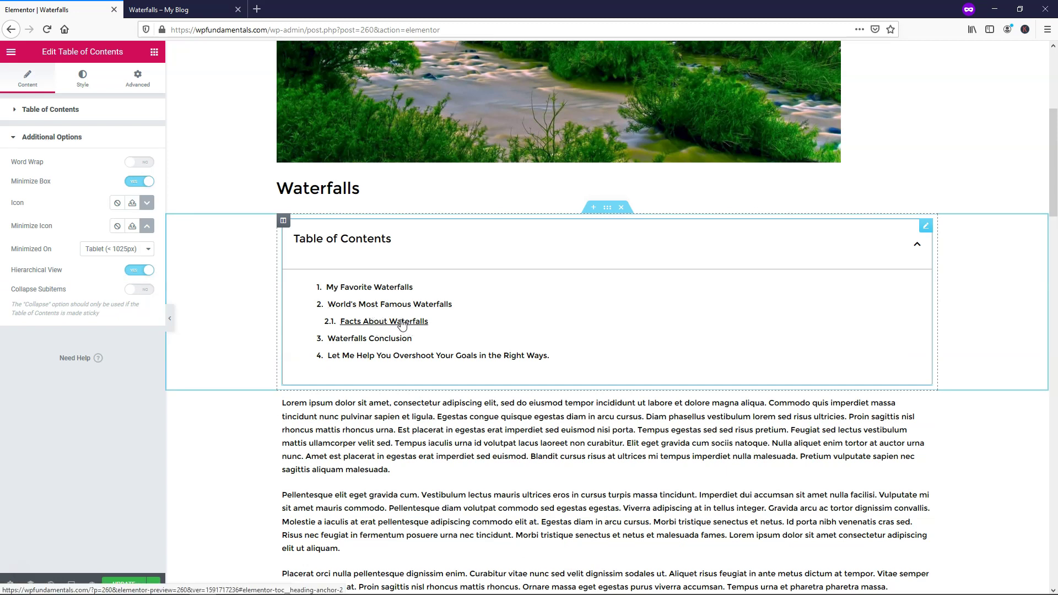
left_click(134, 271)
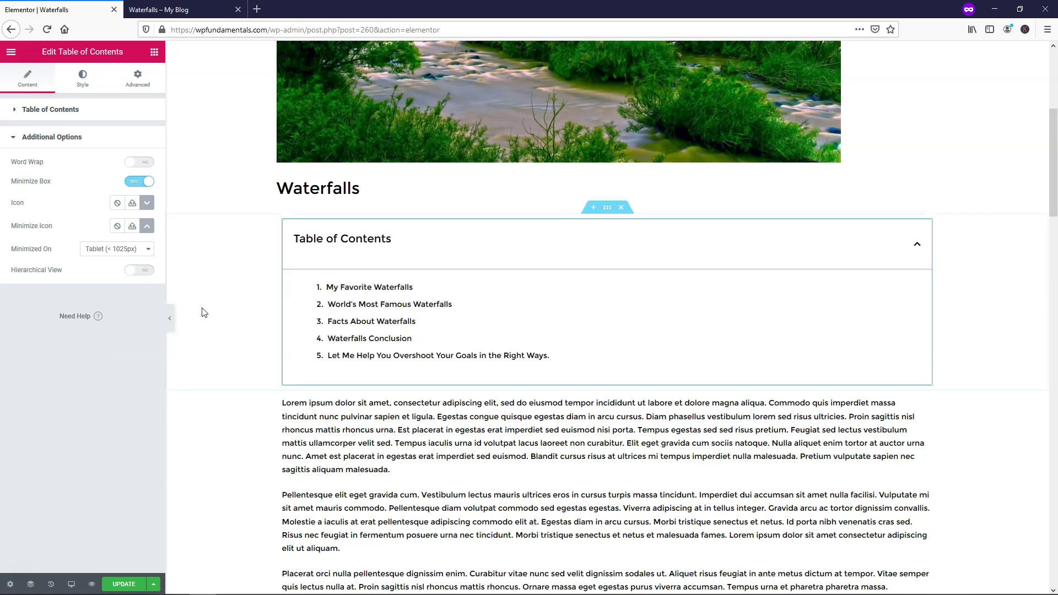
left_click(136, 586)
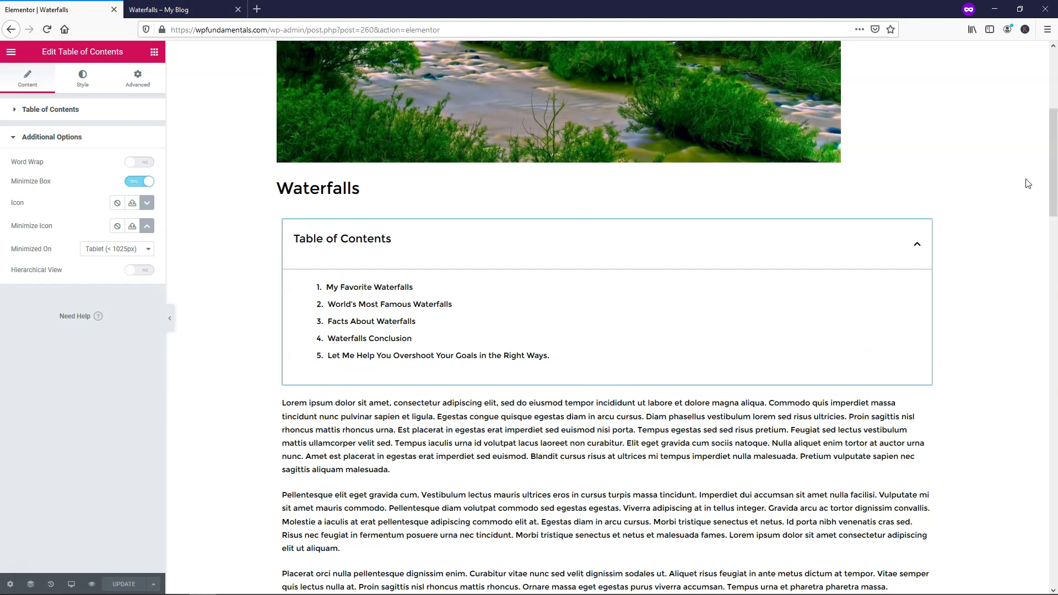
Leave the Table of Contents settings and bring the footer call-to-action section into editing.
left_click_drag(1052, 173, 1051, 523)
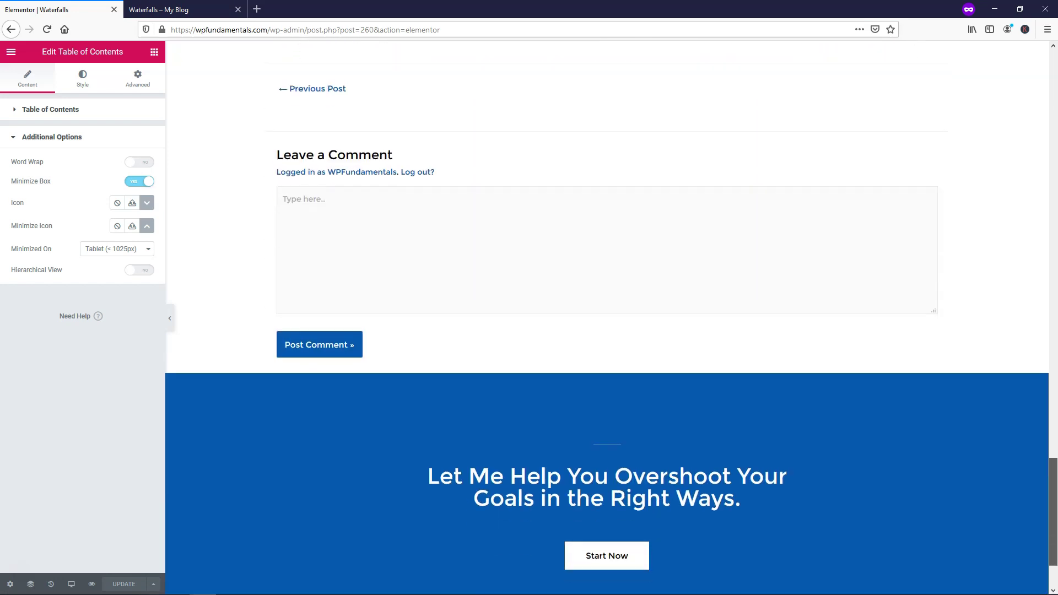
scroll(672, 441, "down", 2)
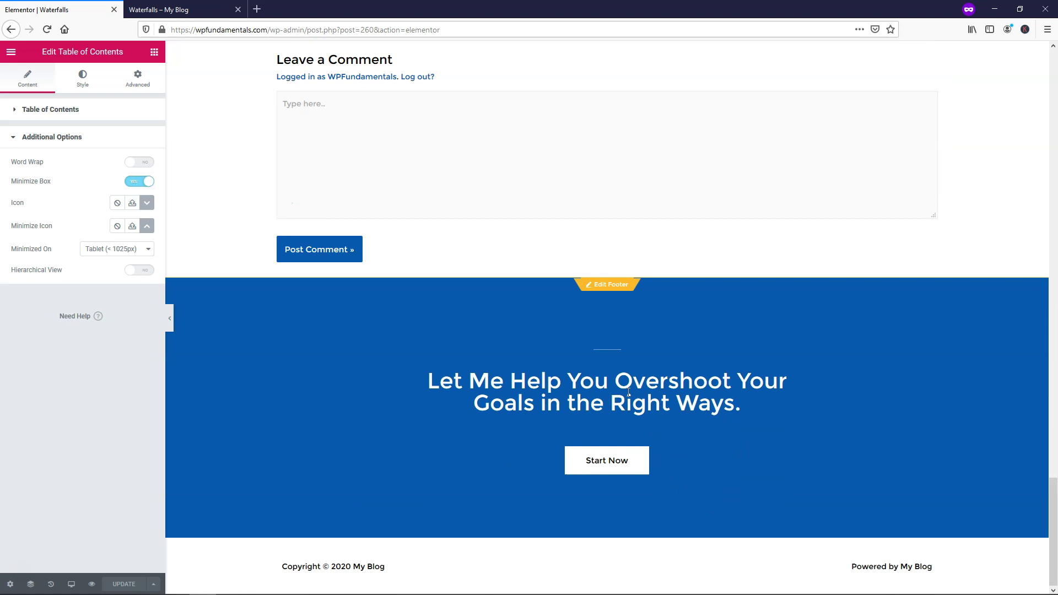
left_click(710, 428)
right_click(612, 287)
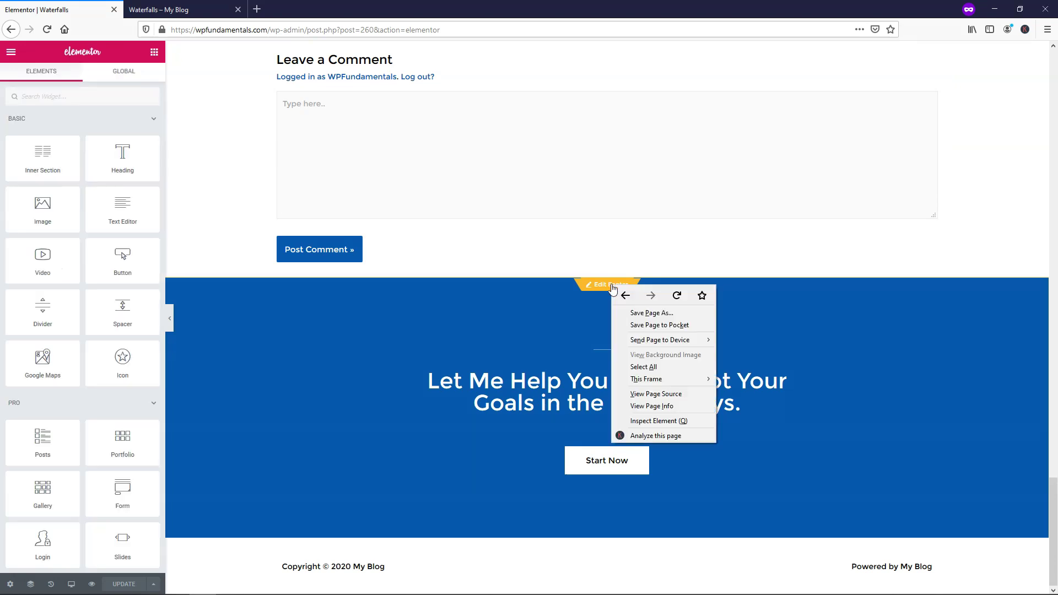
left_click(599, 291)
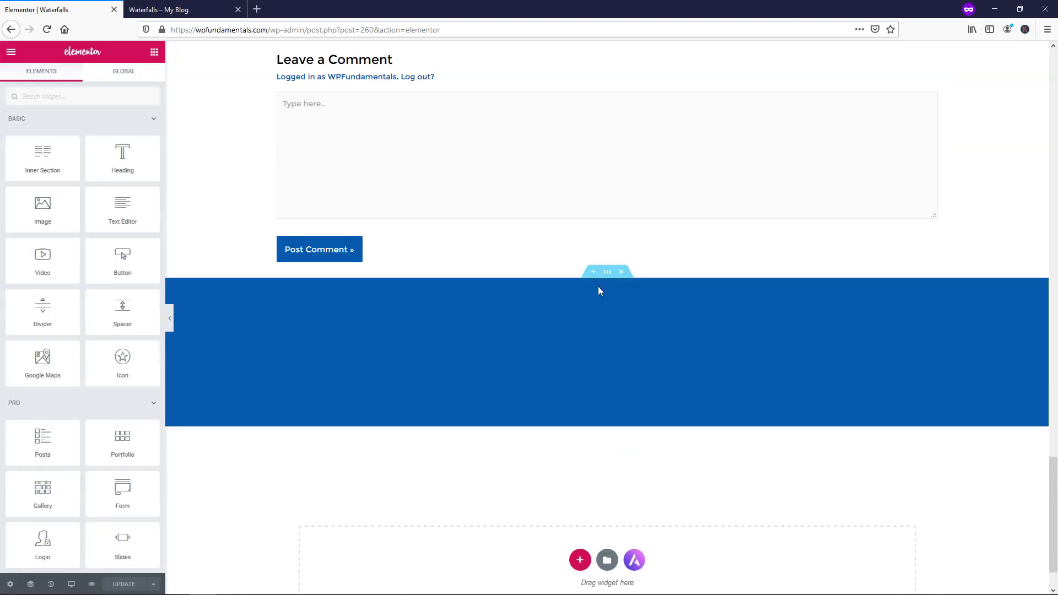
Set the footer section's CSS ID to 'footer' in its Advanced settings and update the page.
right_click(607, 313)
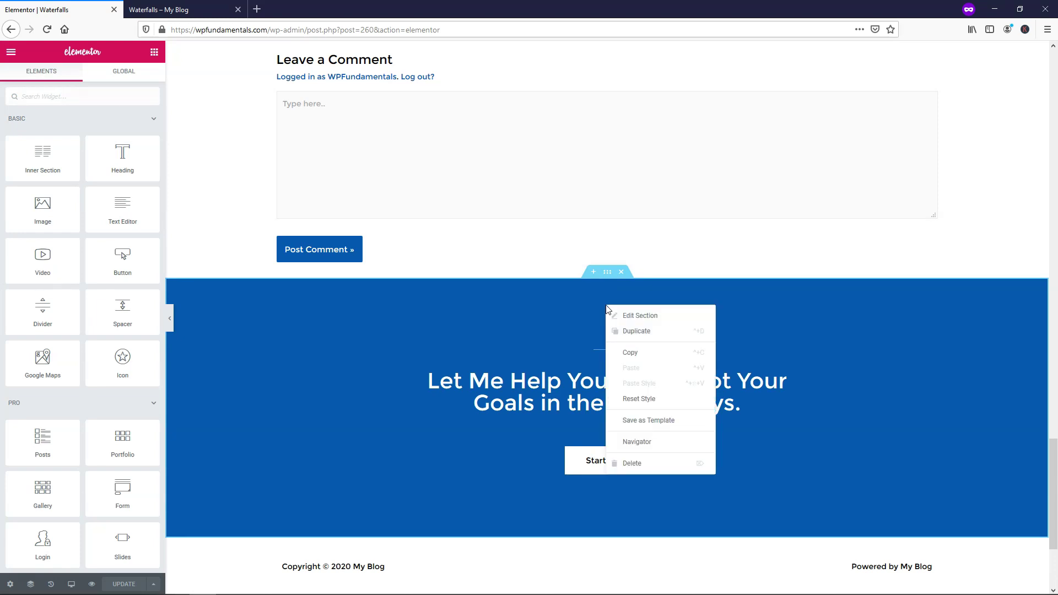
left_click(637, 318)
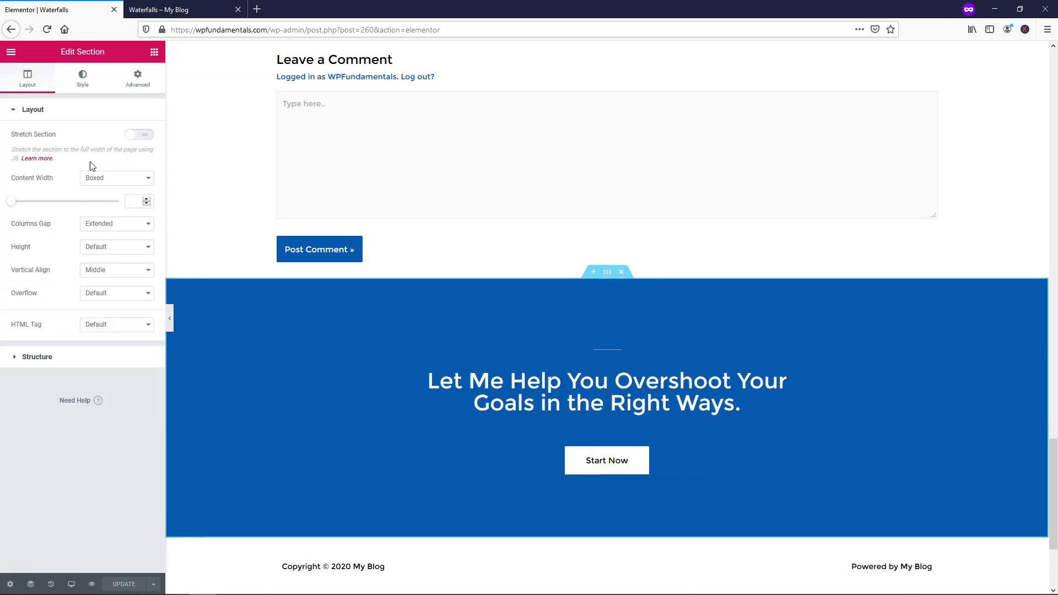
left_click(138, 83)
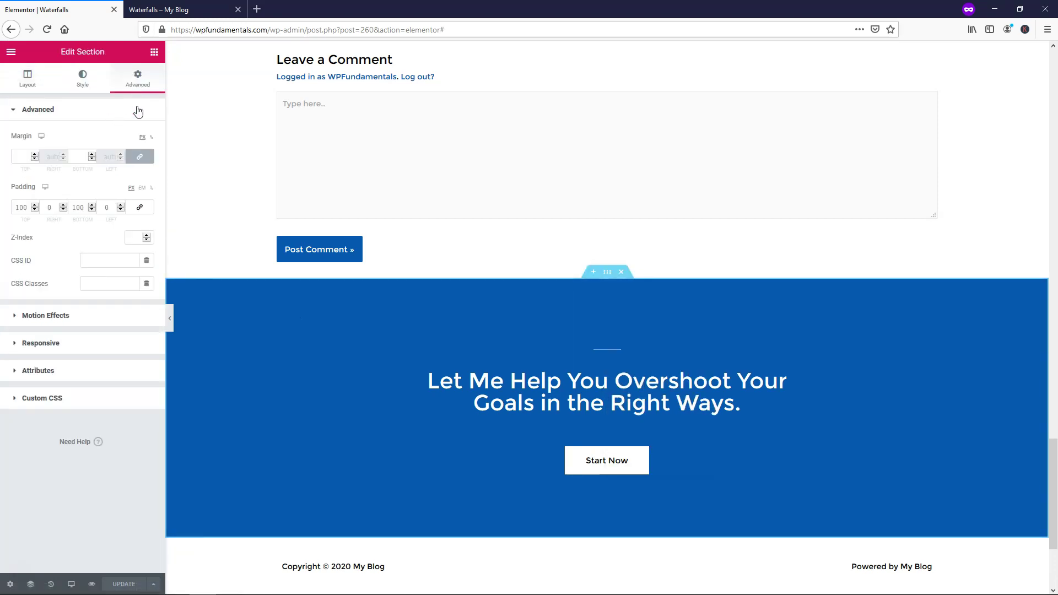
left_click(88, 259)
type("footer")
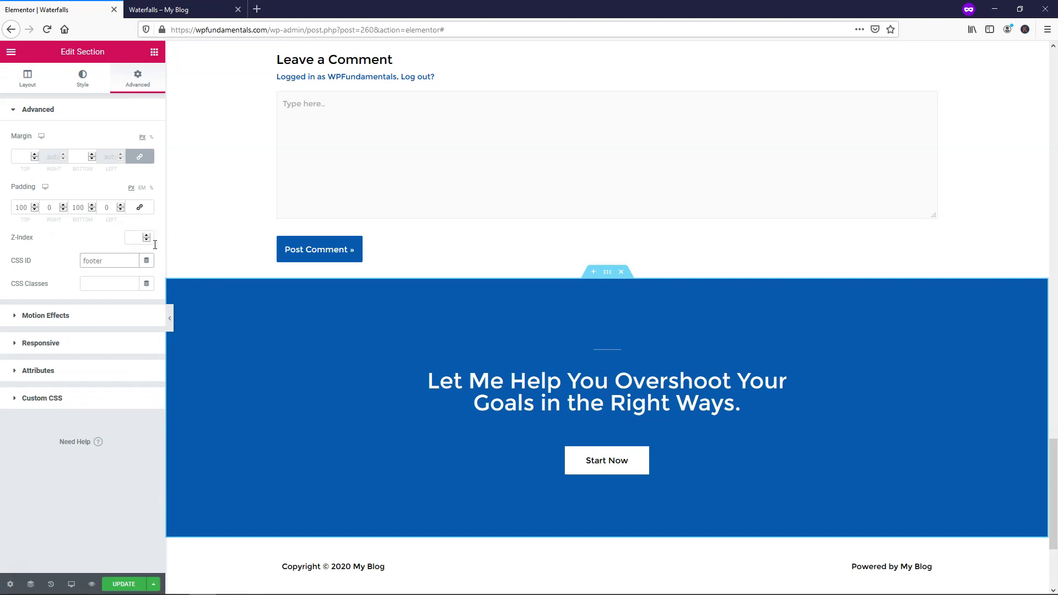
left_click(128, 583)
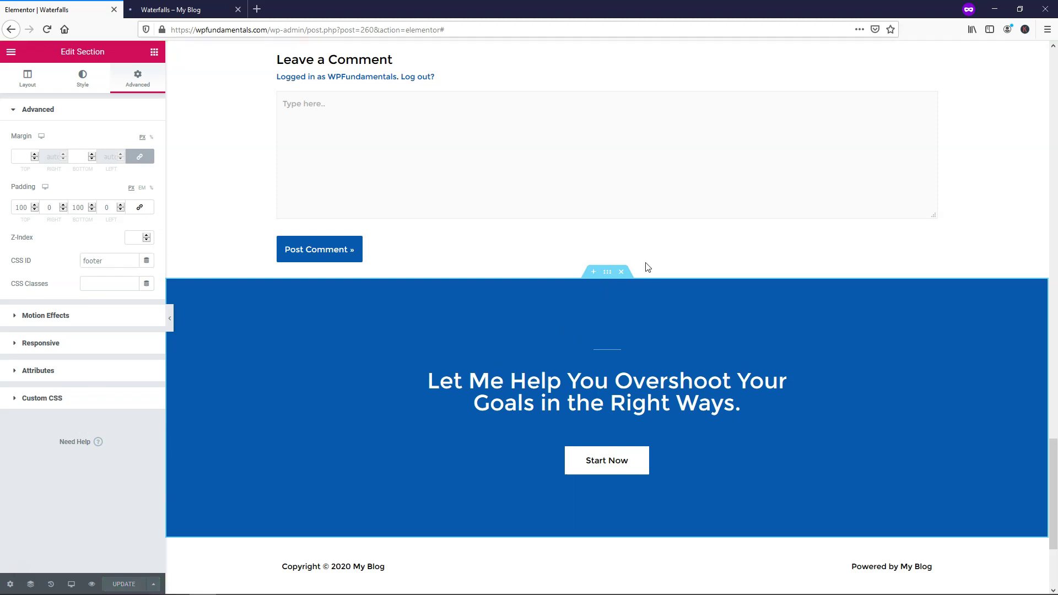
Scroll back up and open the Table of Contents widget's settings.
scroll(728, 342, "up", 15)
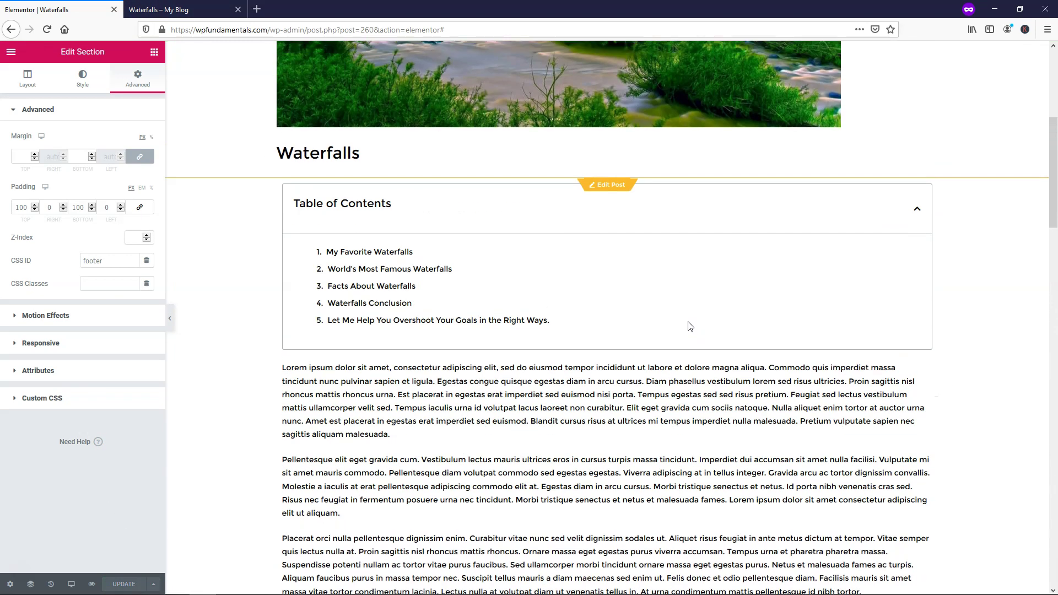
scroll(689, 325, "up", 2)
right_click(522, 351)
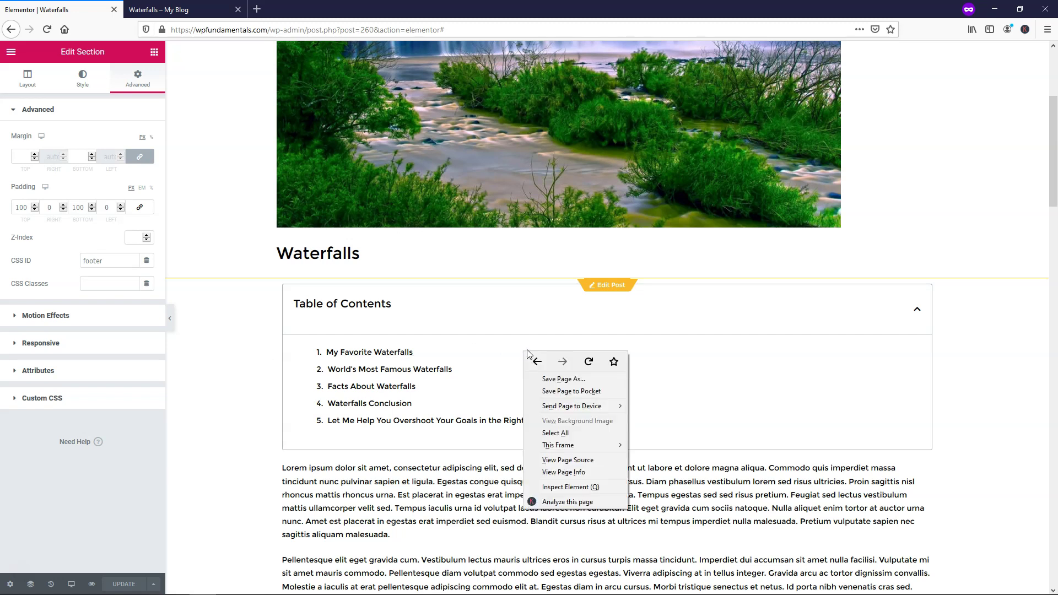
left_click(590, 330)
left_click(601, 293)
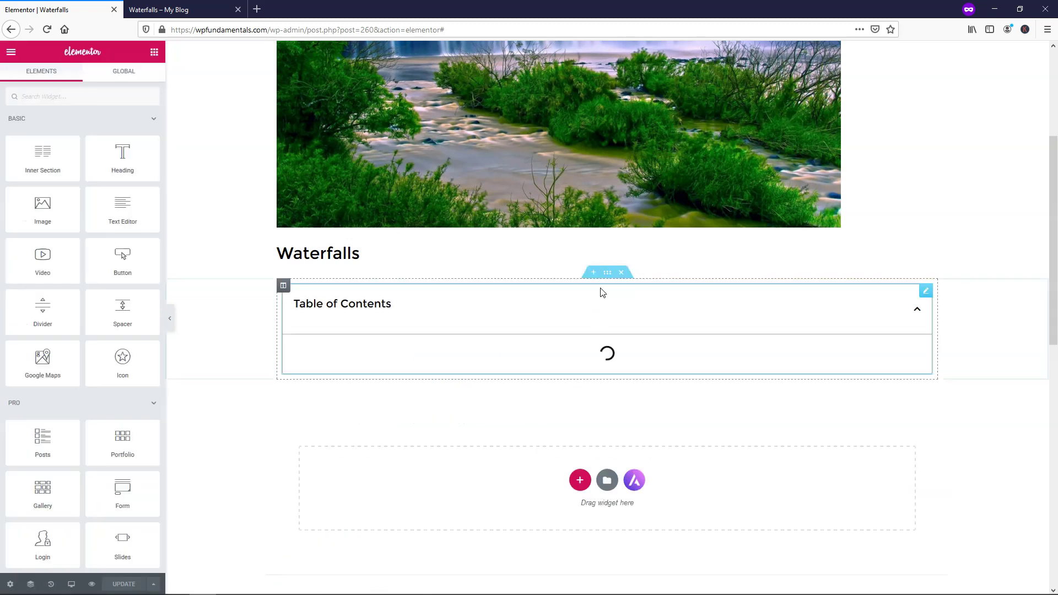
right_click(553, 307)
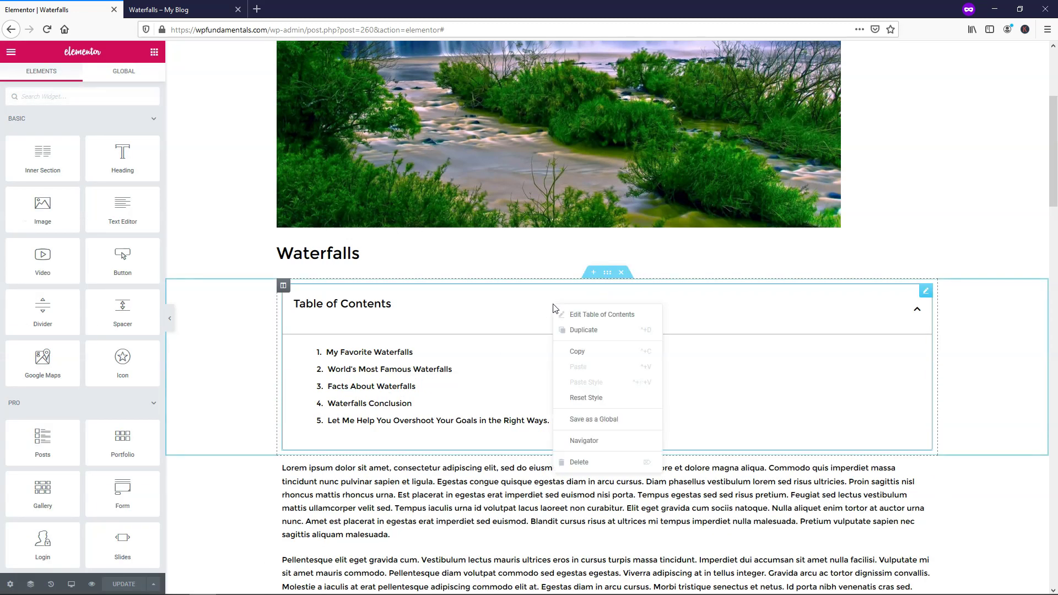
left_click(589, 314)
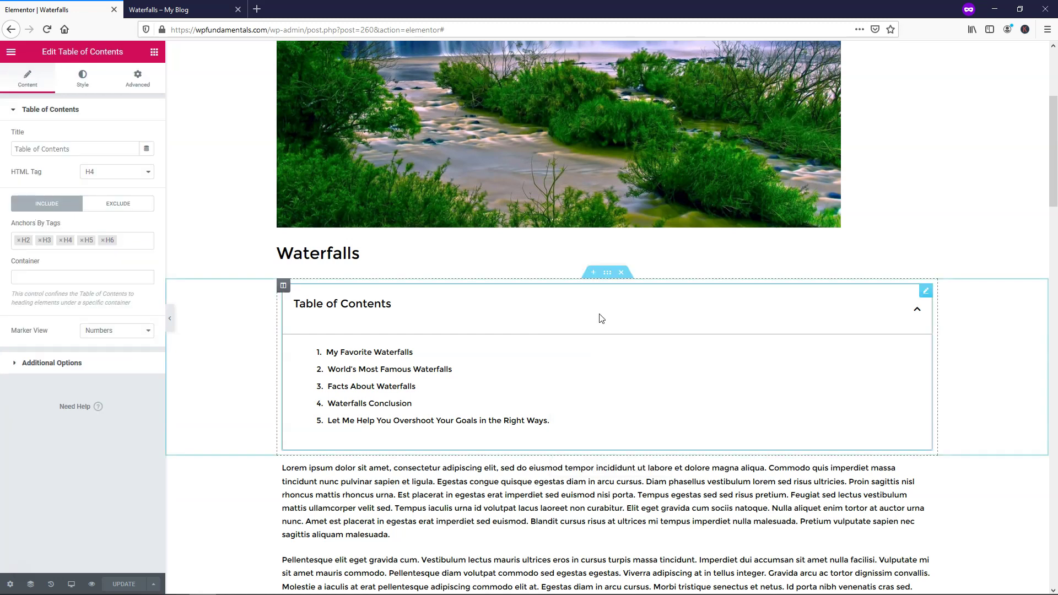
Switch anchors to Exclude with selector 'footer' and update the post.
left_click(125, 206)
left_click(79, 238)
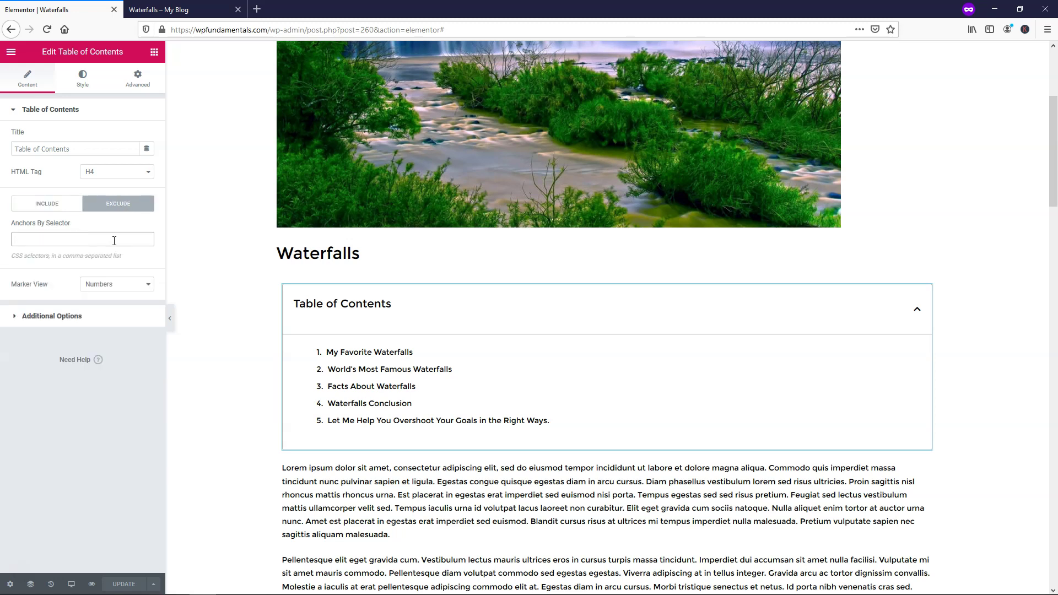
type("footer")
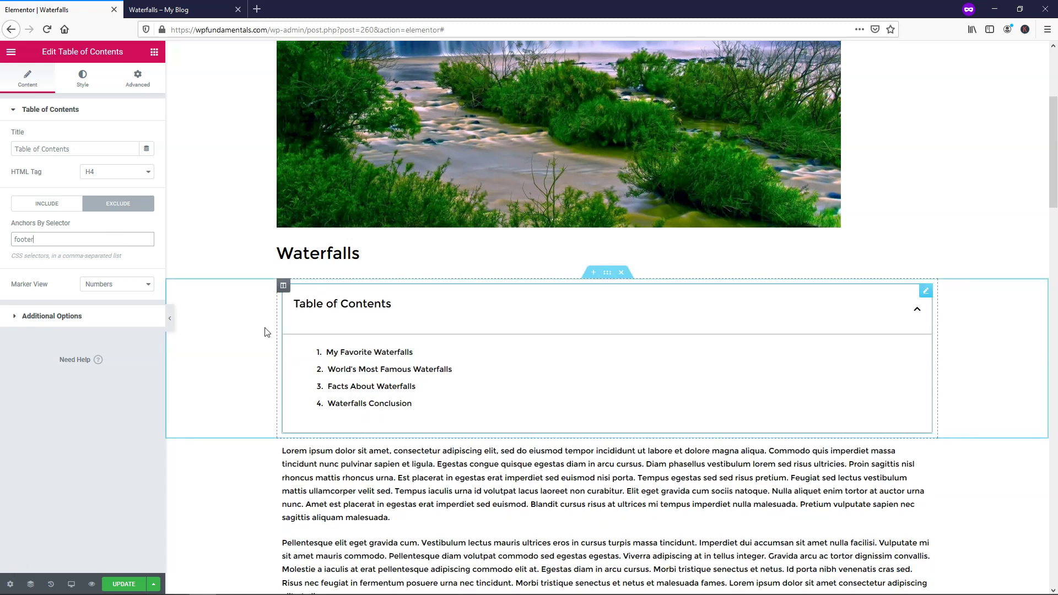
key("BackSpace")
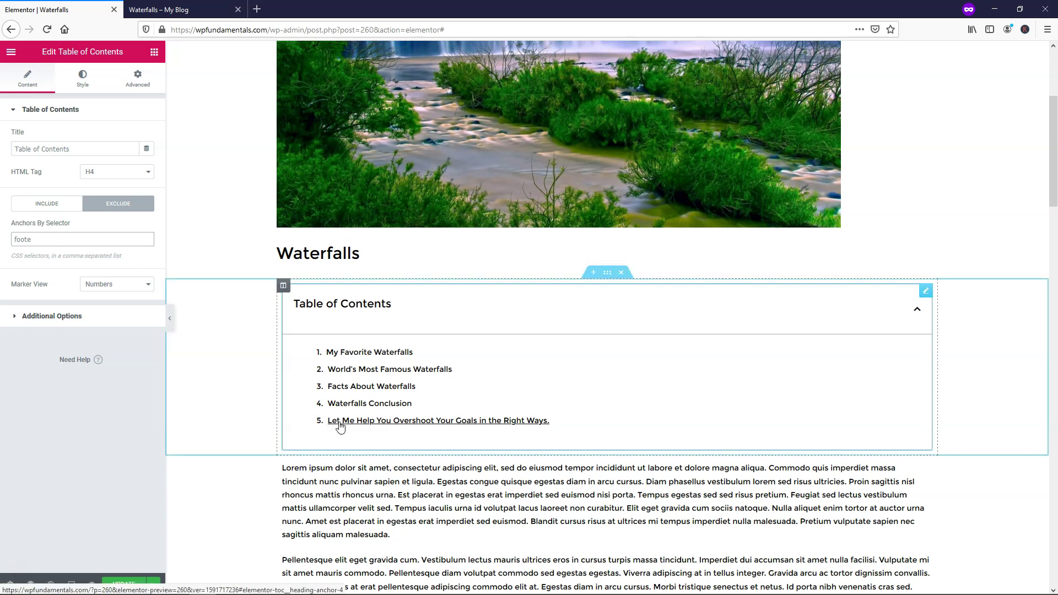
type("r")
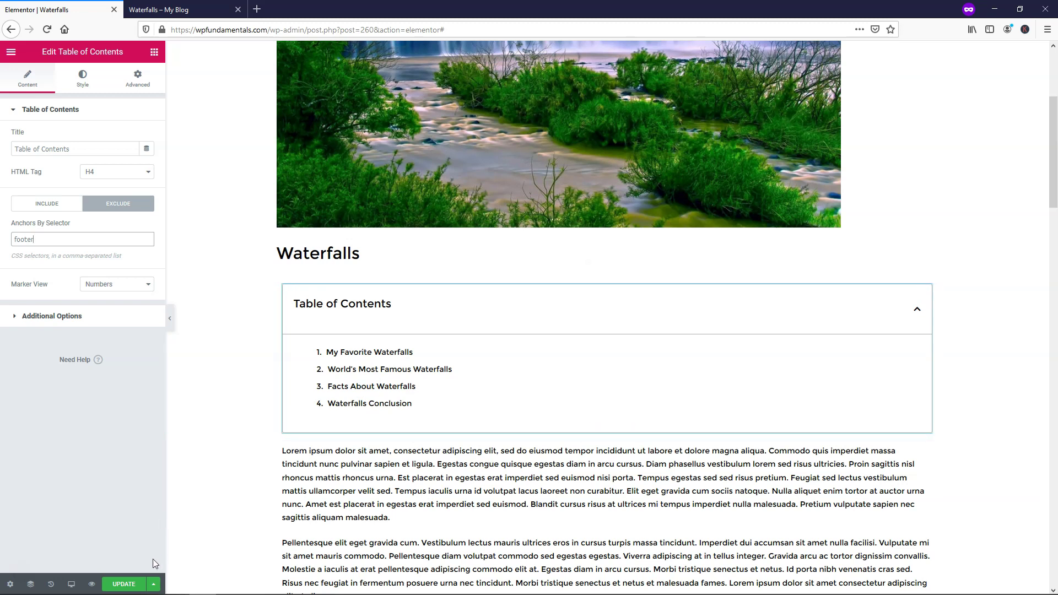
left_click(129, 585)
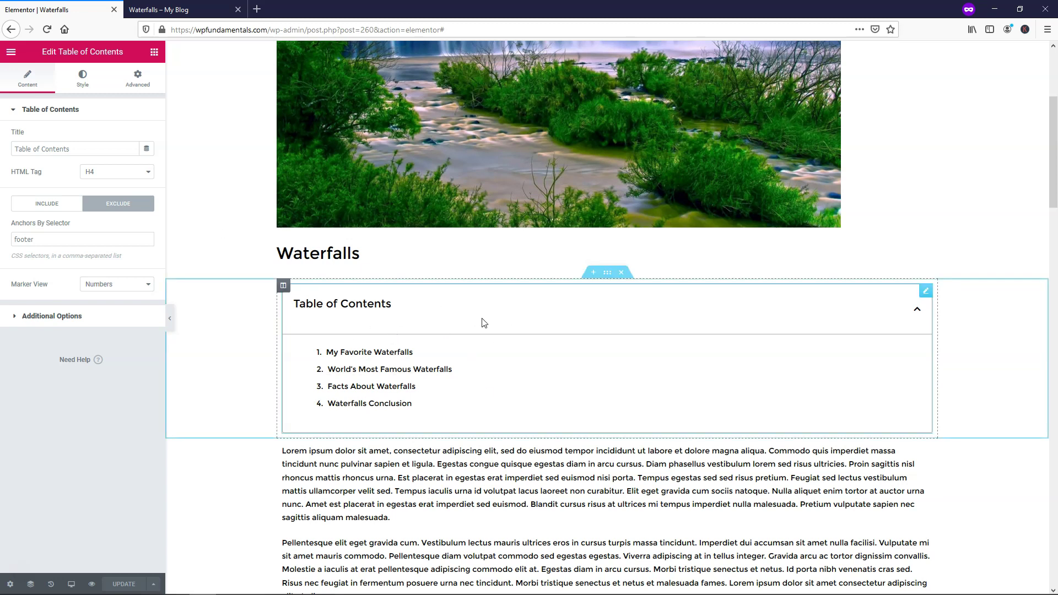
Change the Table of Contents box background from dark grey to bright blue #07B3FC.
left_click(82, 80)
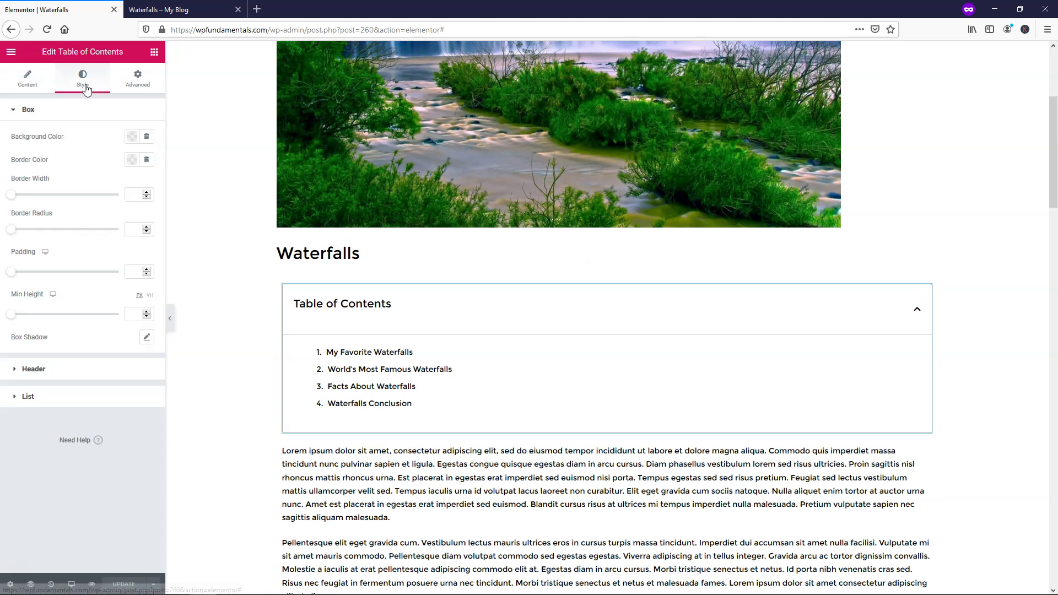
left_click(131, 137)
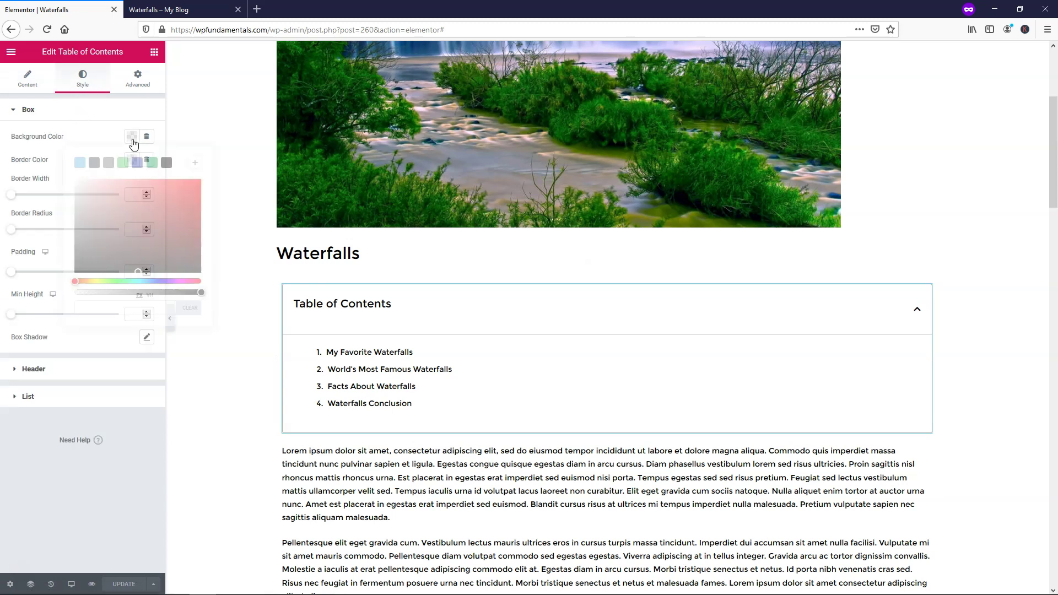
left_click(94, 163)
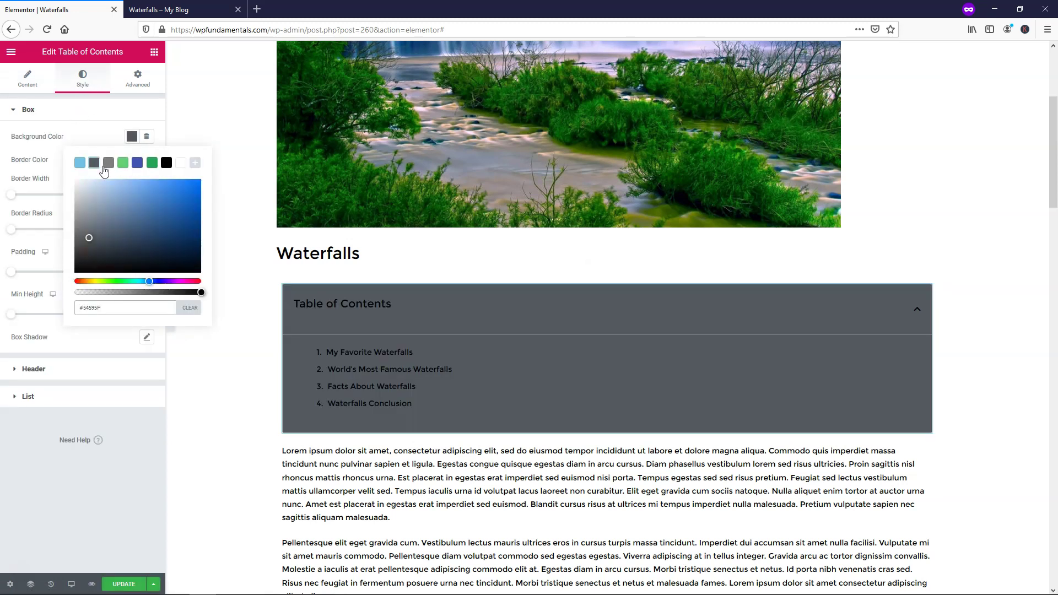
left_click(97, 137)
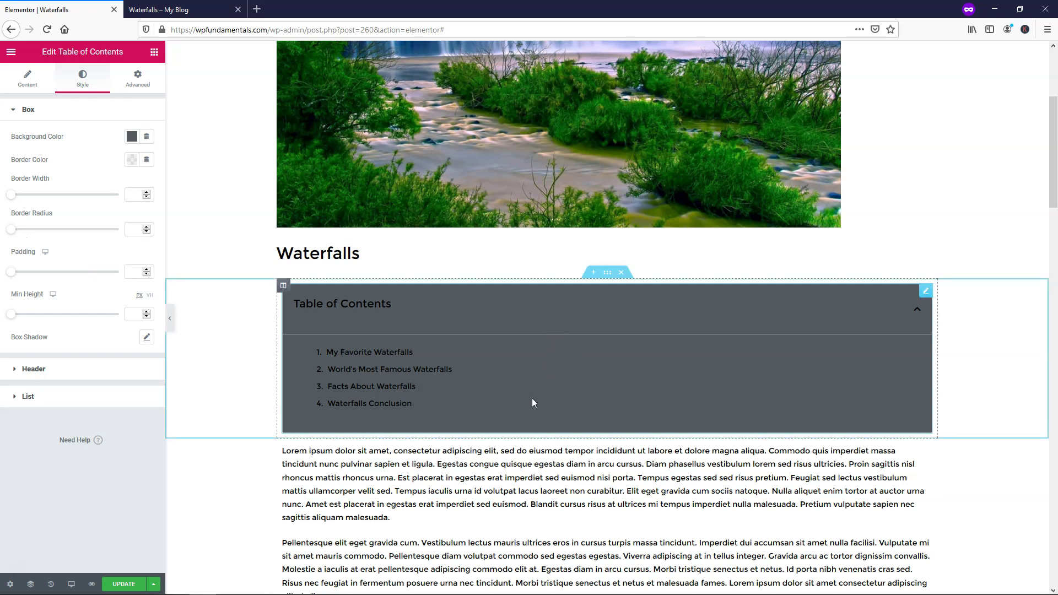
left_click(132, 137)
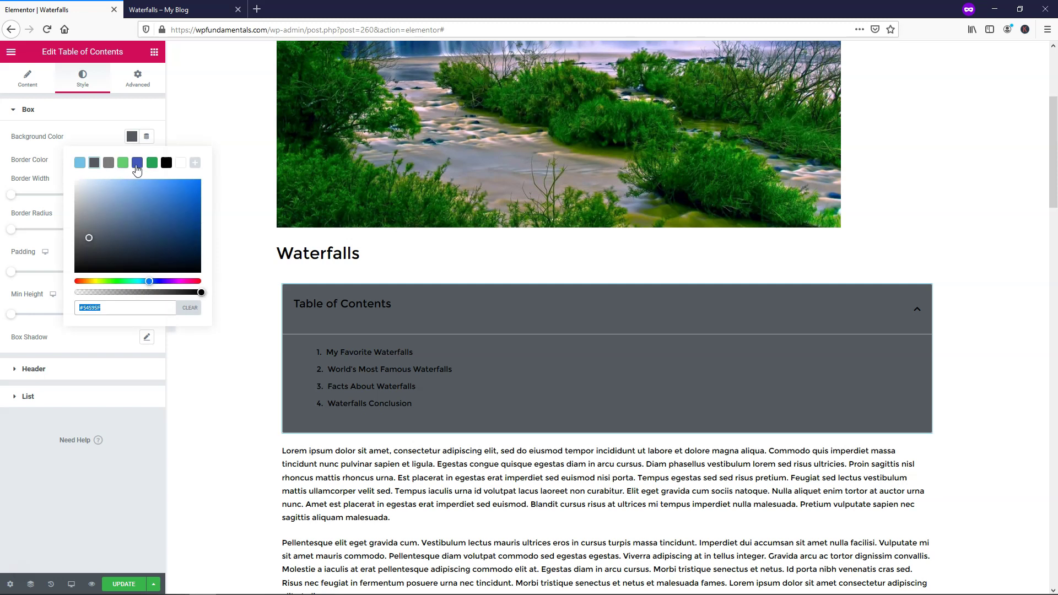
left_click(138, 163)
left_click(77, 165)
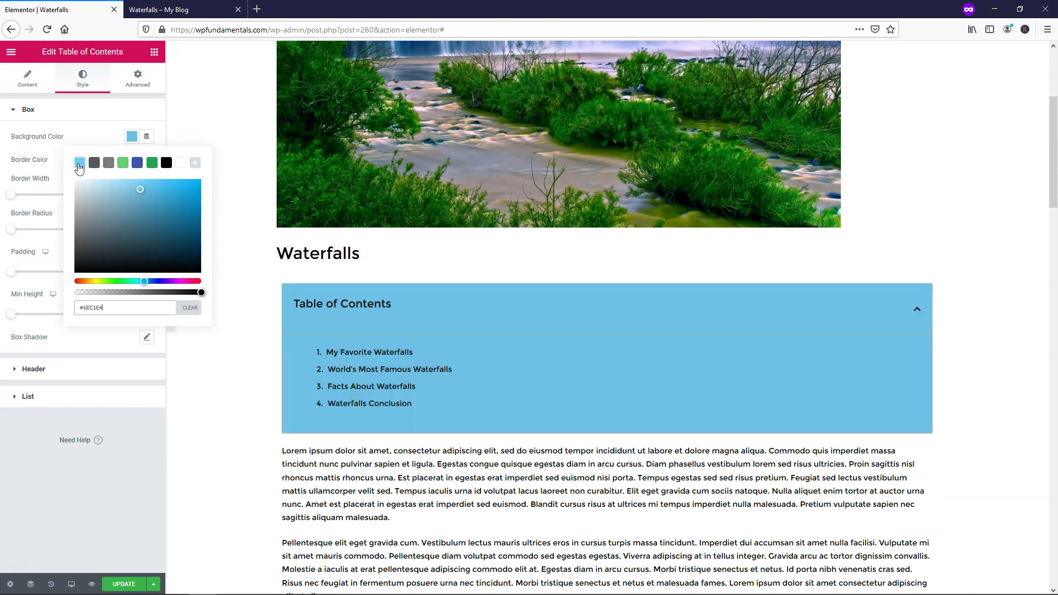
left_click_drag(181, 196, 199, 180)
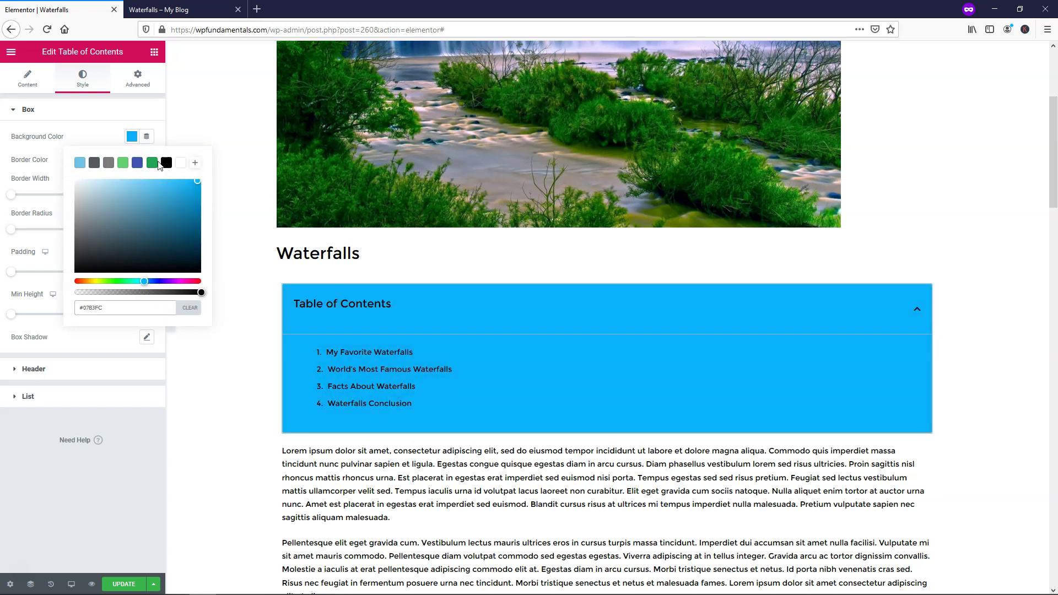
left_click(148, 111)
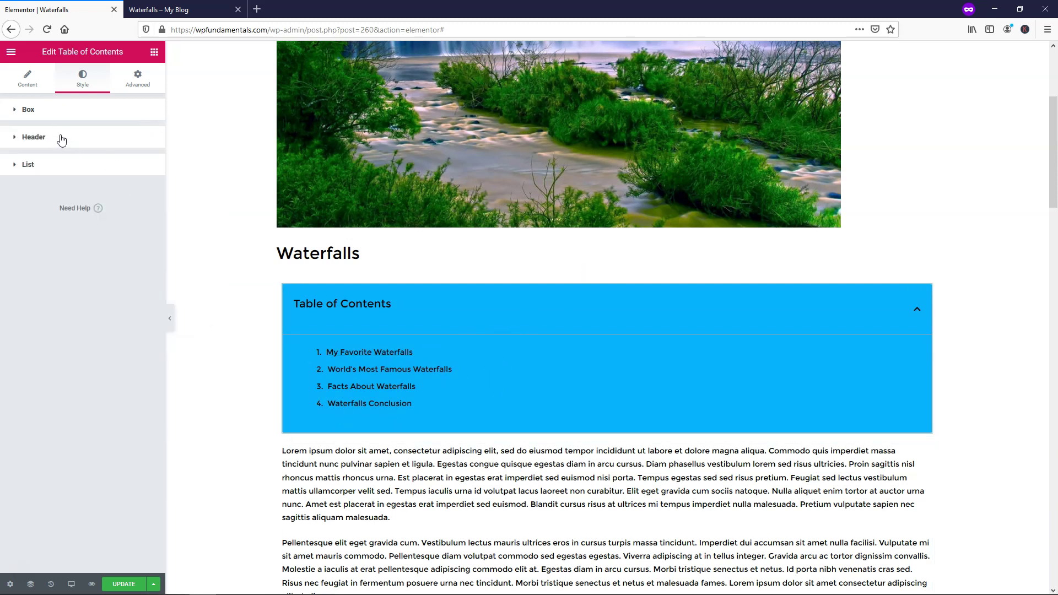
Give the Table of Contents header a light blue #6EC1E4 background.
left_click(45, 142)
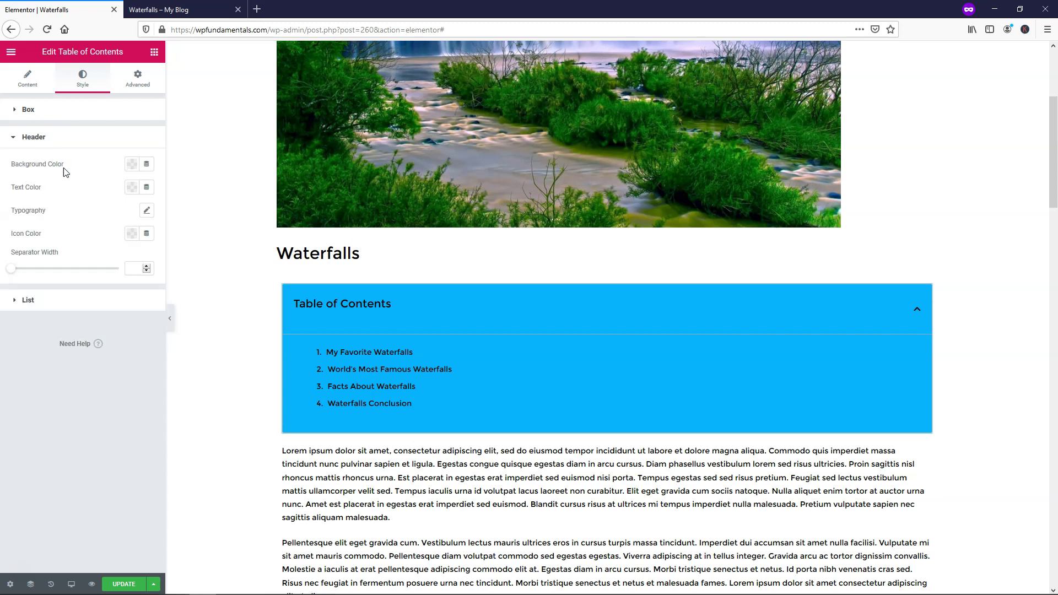
left_click(130, 189)
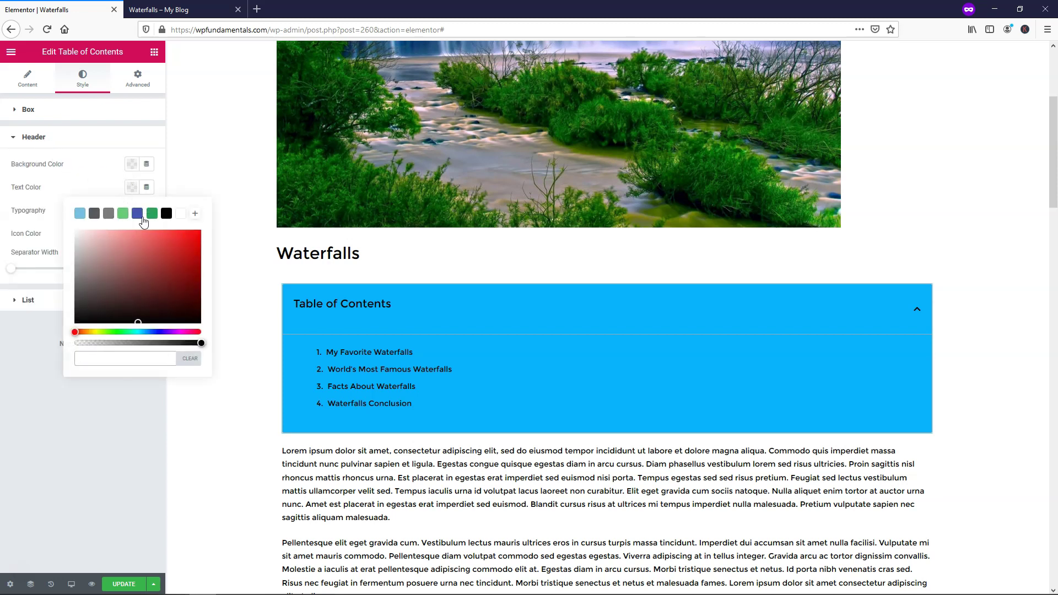
left_click(131, 164)
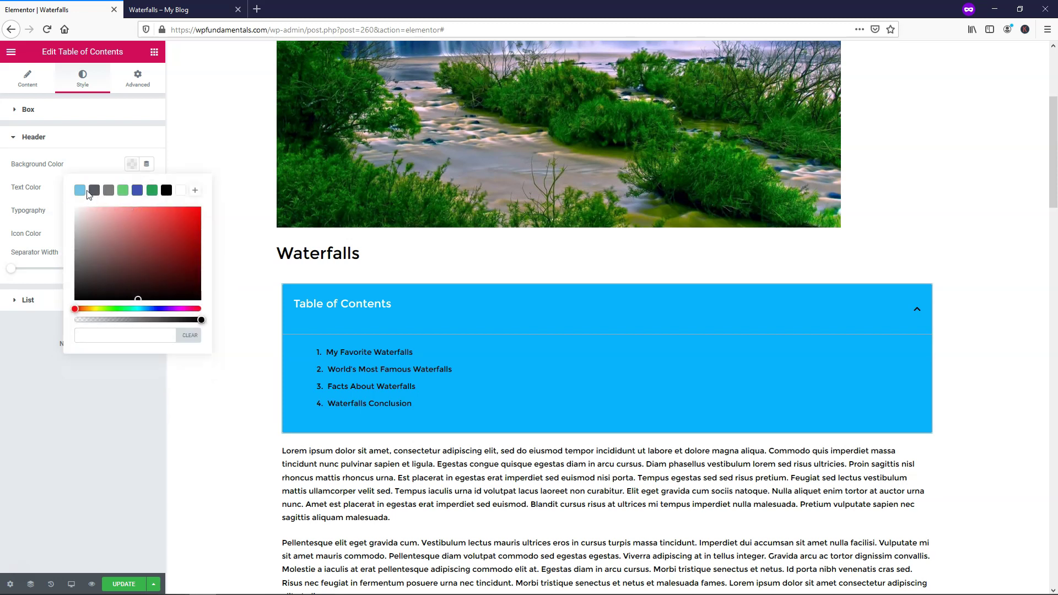
left_click(80, 191)
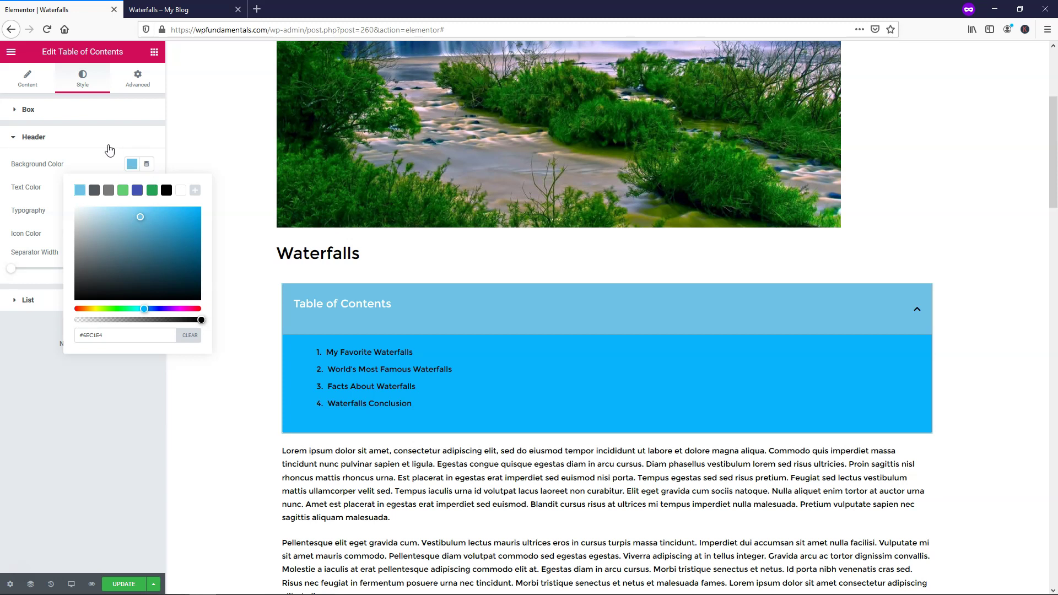
left_click(91, 138)
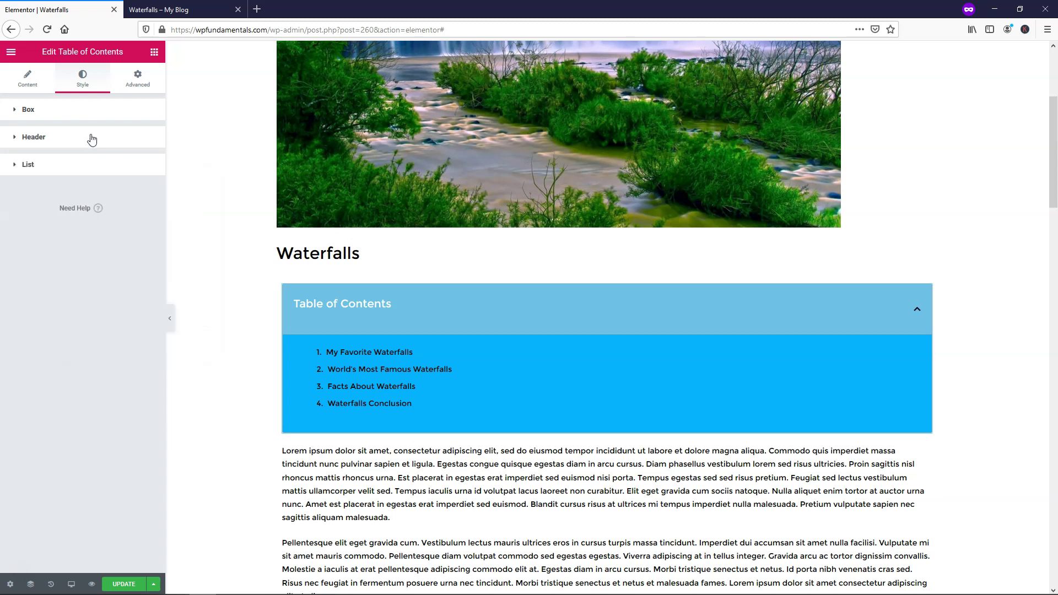
Make the list text and list number markers white (#FFFFFF).
left_click(78, 165)
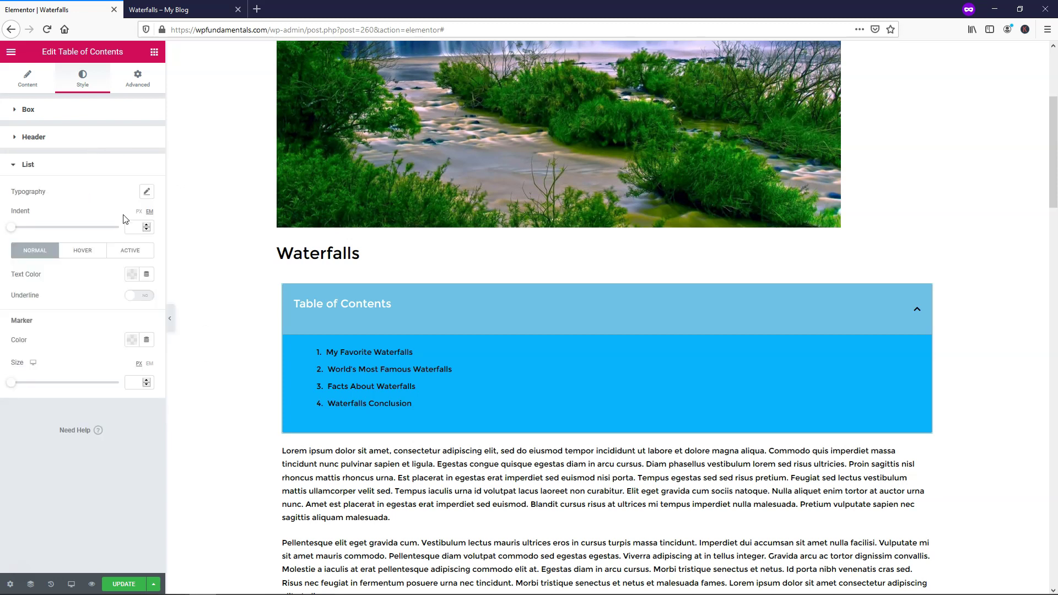
left_click(130, 275)
left_click(181, 300)
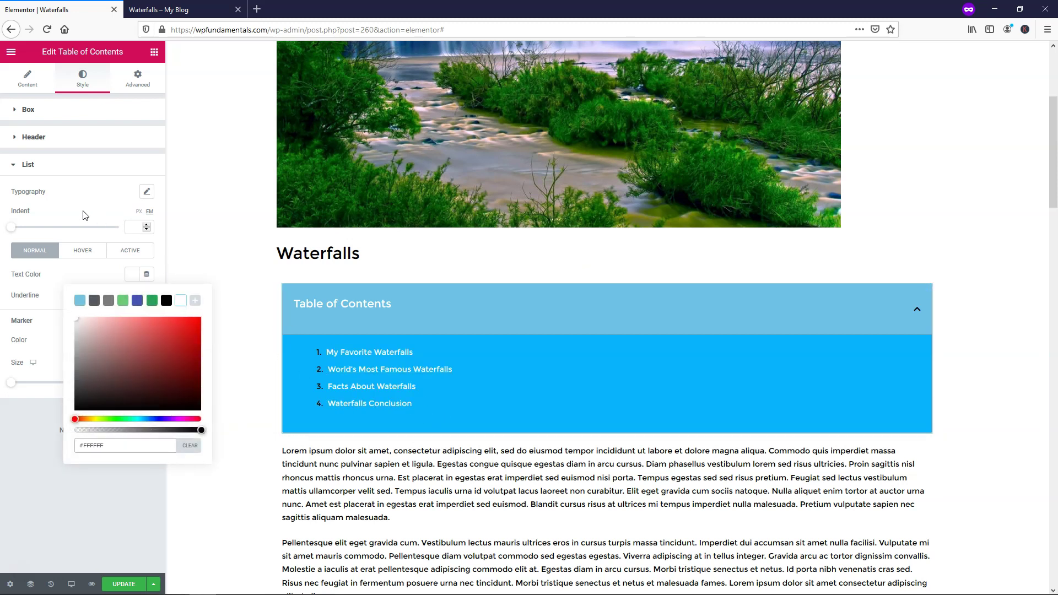
left_click(82, 168)
left_click(83, 168)
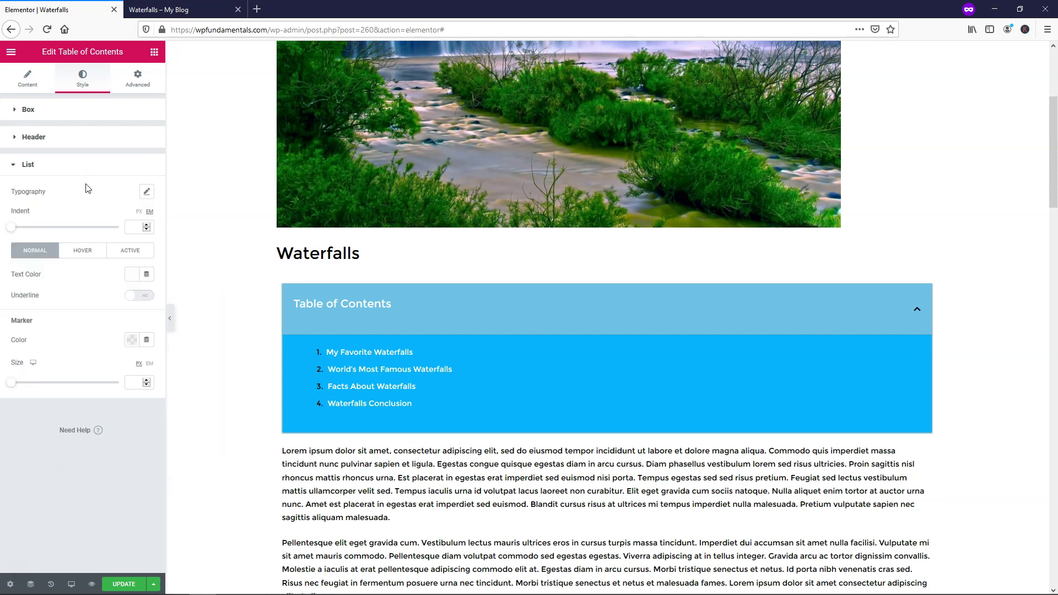
left_click(132, 339)
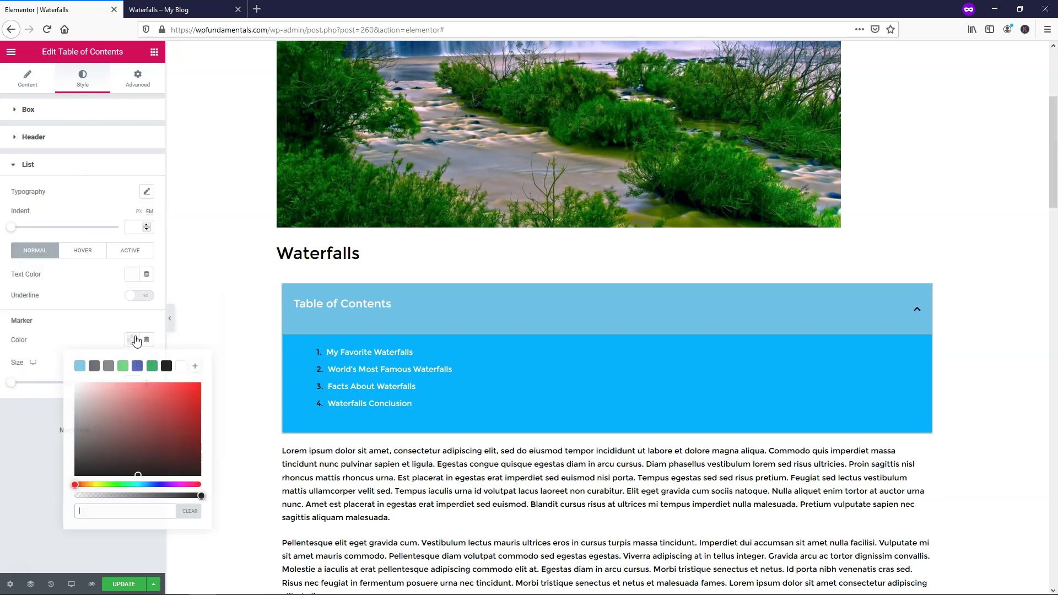
left_click(181, 367)
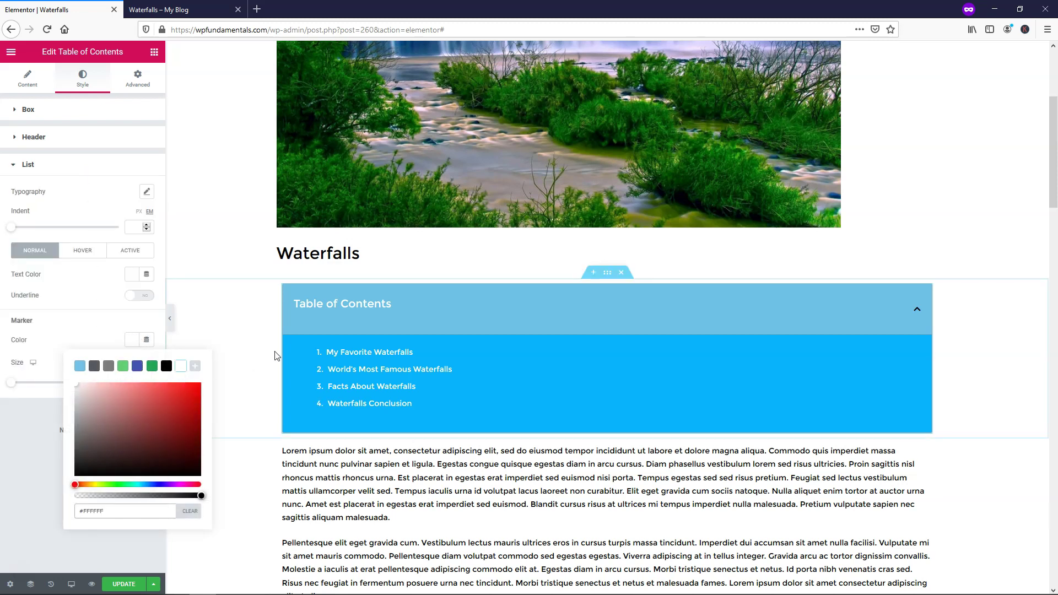